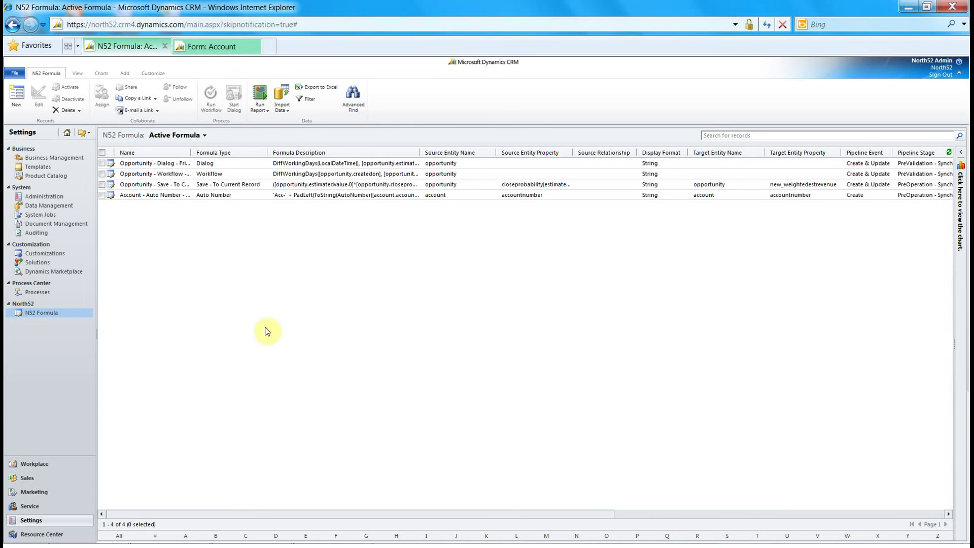
# - Create and save a new N52 formula of type Calculated Field with the Currency display format
pyautogui.click(13, 96)
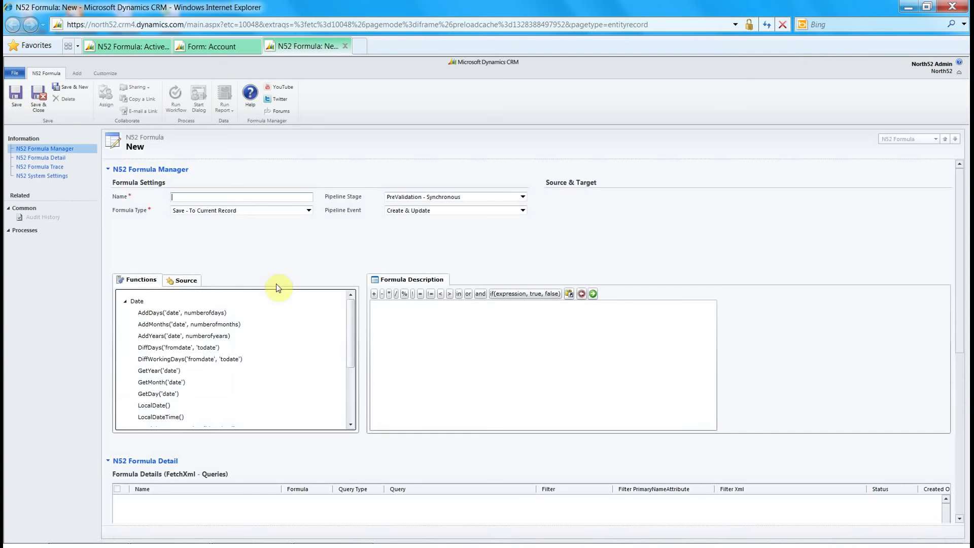
pyautogui.click(308, 211)
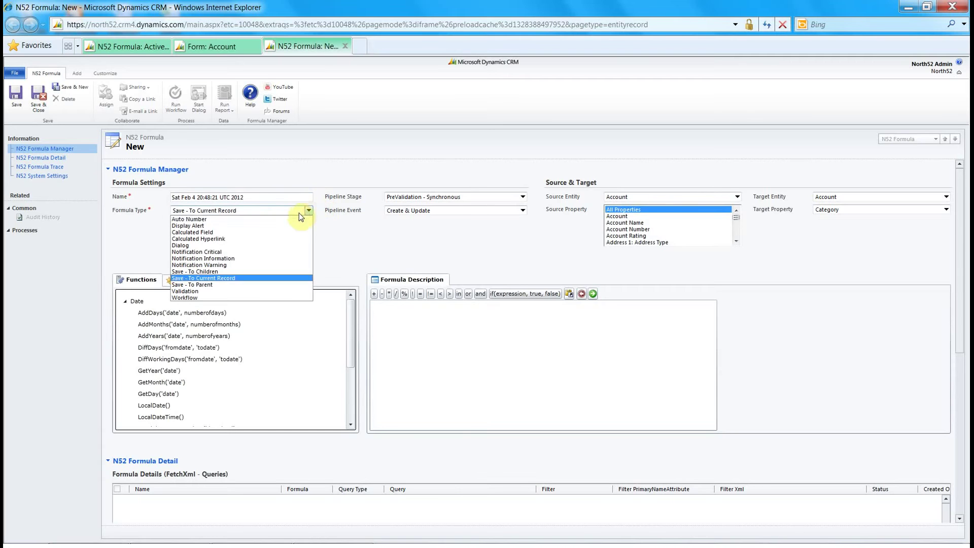
pyautogui.click(278, 233)
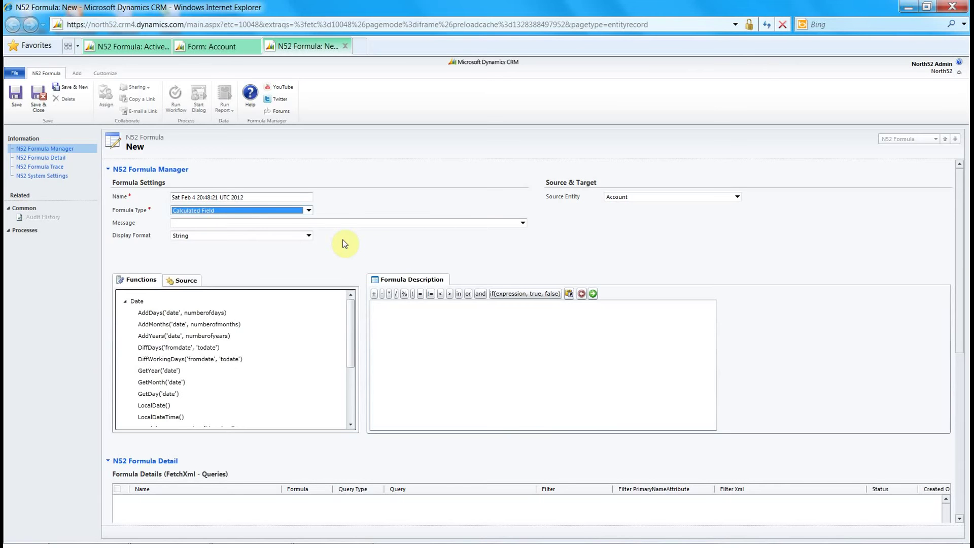
pyautogui.click(308, 236)
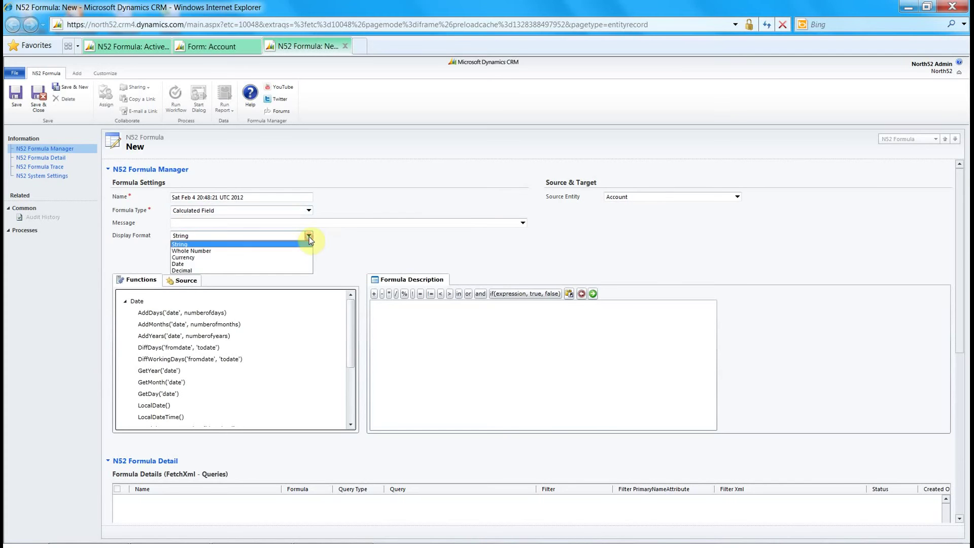
pyautogui.click(274, 258)
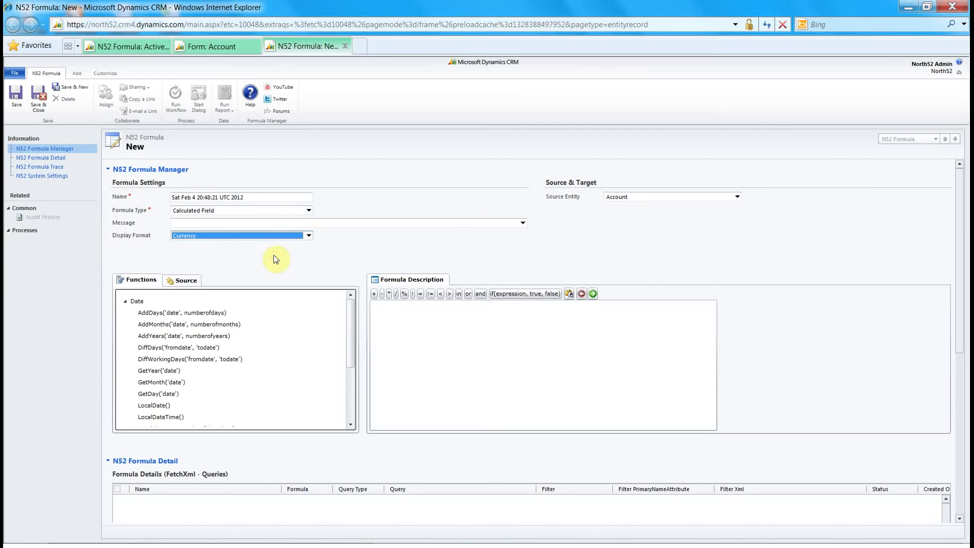
pyautogui.click(12, 99)
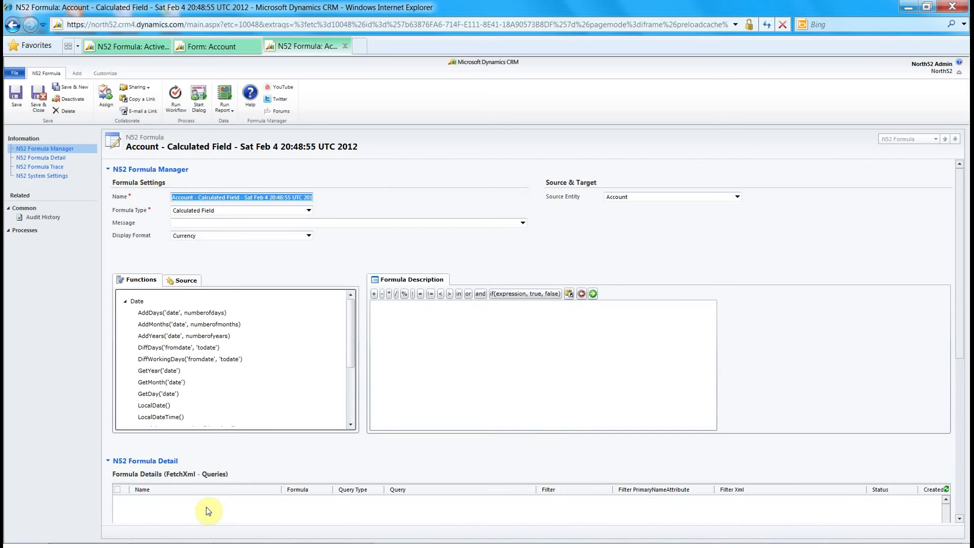
# - Add a new N52 formula detail to the calculated field formula and name it OpenOpps
pyautogui.click(207, 507)
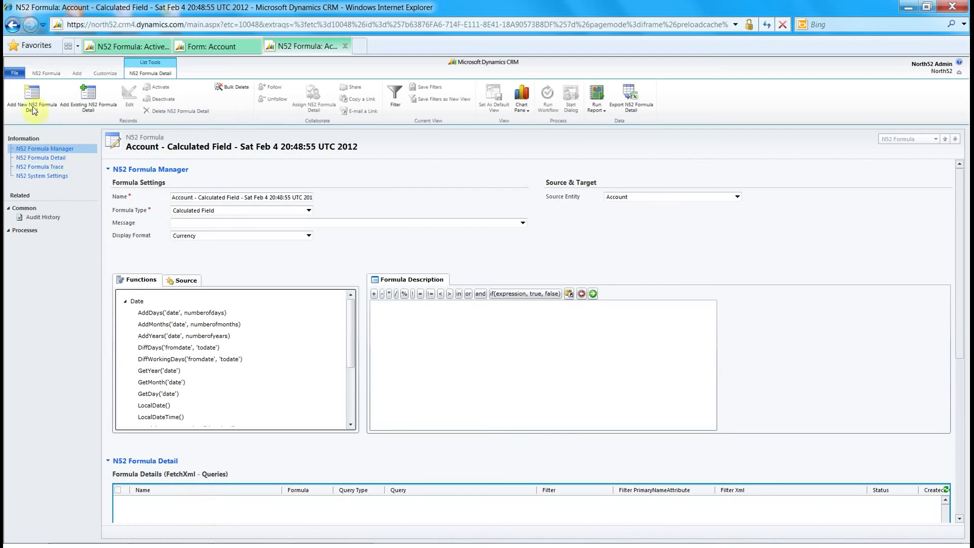
pyautogui.click(28, 101)
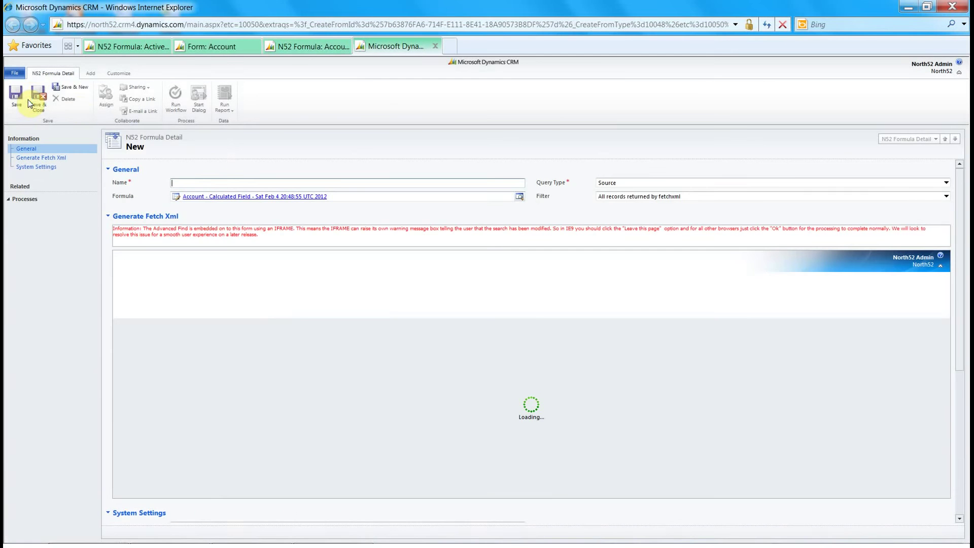
pyautogui.click(189, 182)
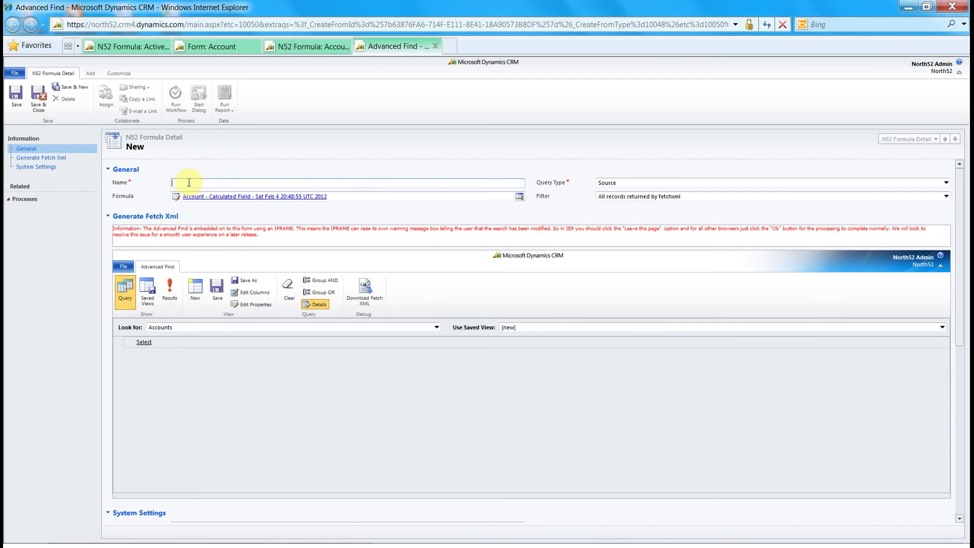
pyautogui.write('OpenOpps')
pyautogui.press('BackSpace')
pyautogui.press('BackSpace')
pyautogui.press('BackSpace')
pyautogui.press('BackSpace')
pyautogui.write('Opps')
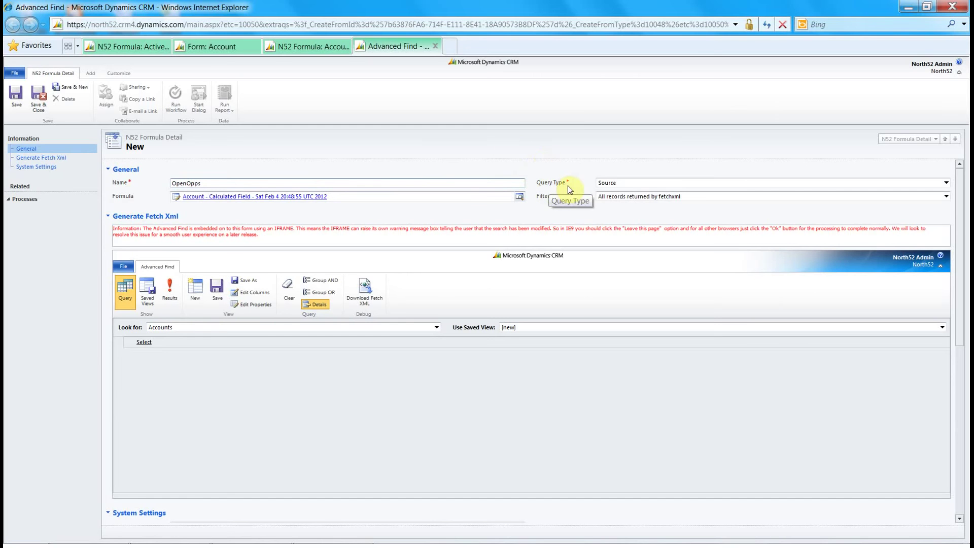
# - Set the detail's filter to "Only records that match the current source entity record"
pyautogui.click(729, 194)
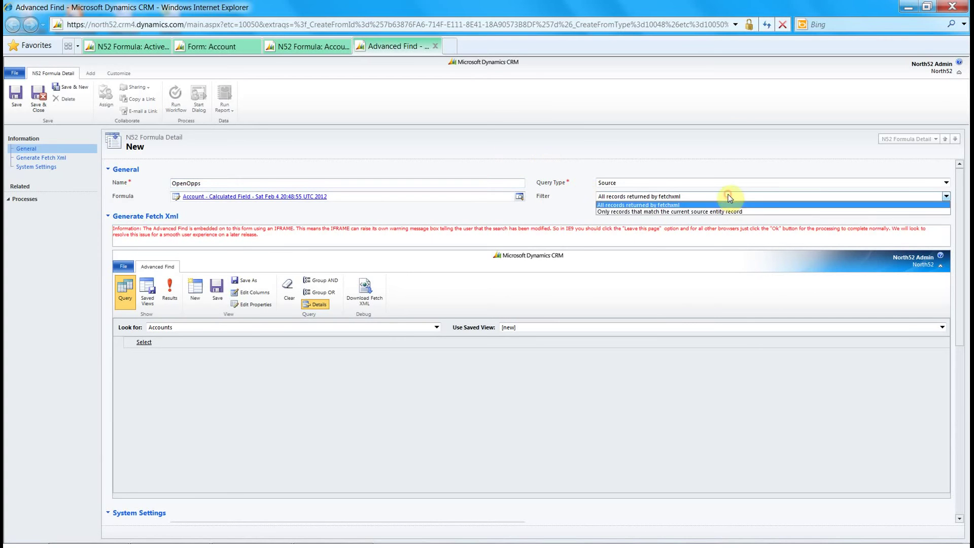
pyautogui.click(768, 213)
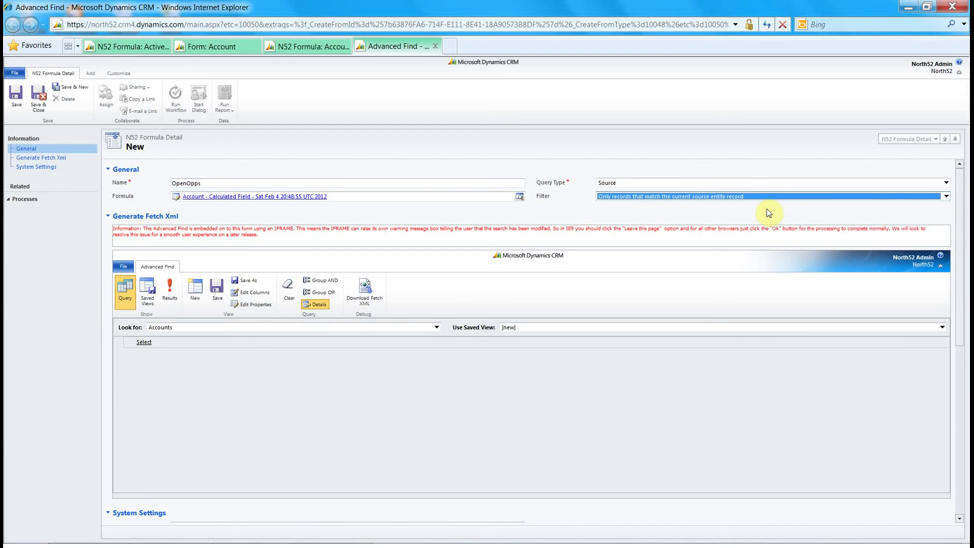
pyautogui.click(301, 401)
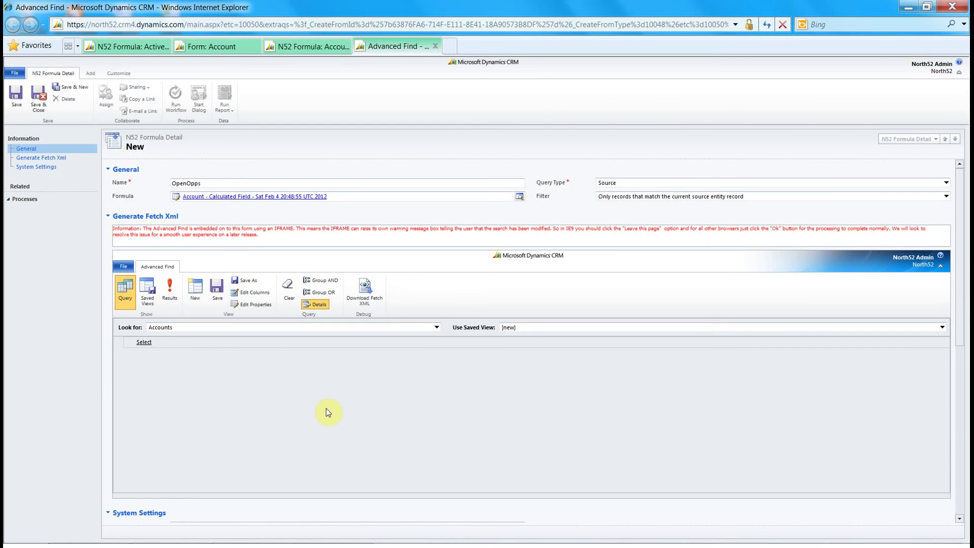
# - Set the embedded Advanced Find query to look for Opportunities
pyautogui.click(315, 327)
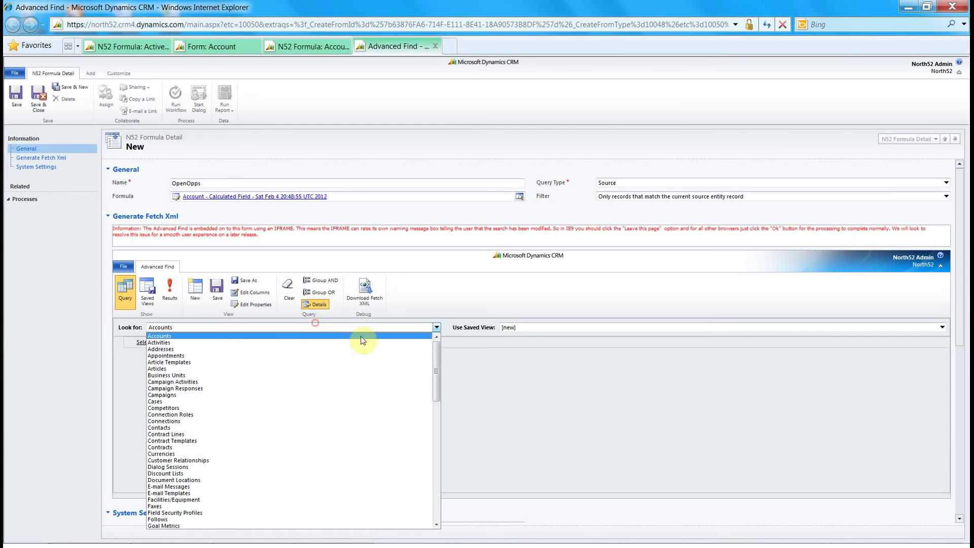
pyautogui.moveTo(440, 371); pyautogui.dragTo(437, 433)
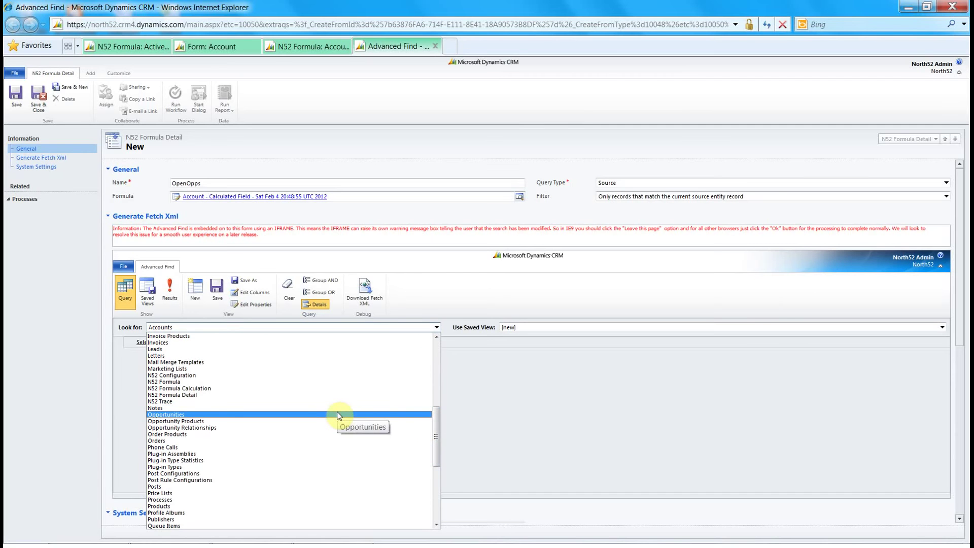
pyautogui.click(337, 414)
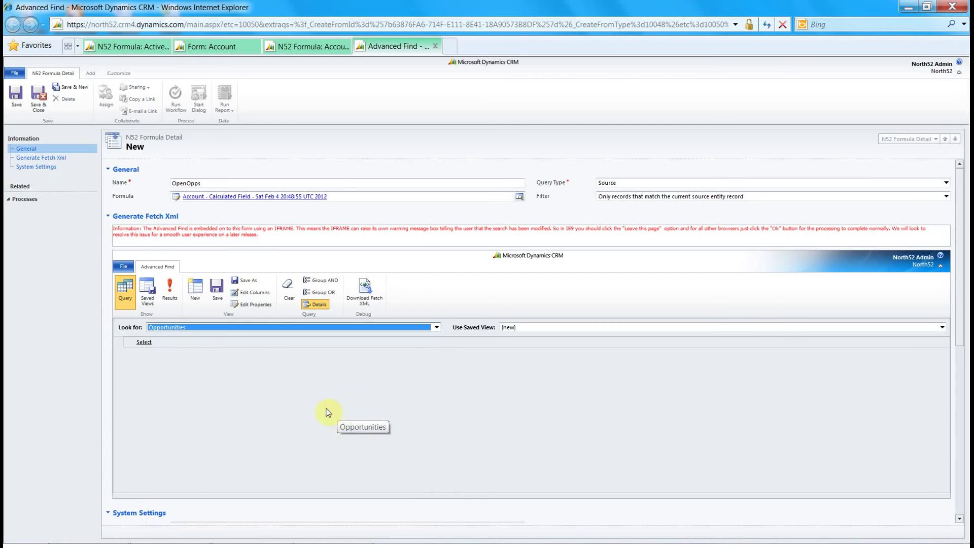
# - Add a query condition where Status equals Open
pyautogui.click(210, 341)
pyautogui.click(210, 341)
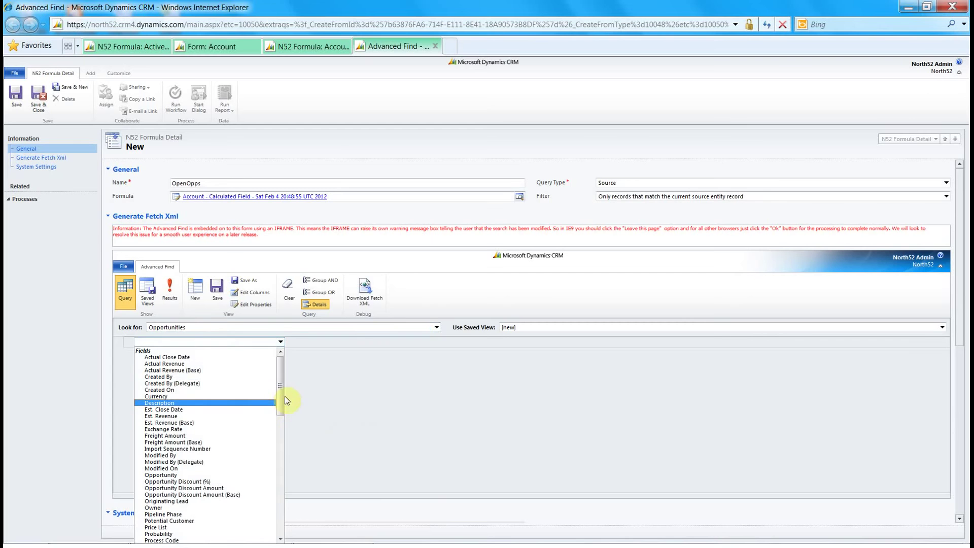
pyautogui.moveTo(282, 398); pyautogui.dragTo(278, 448)
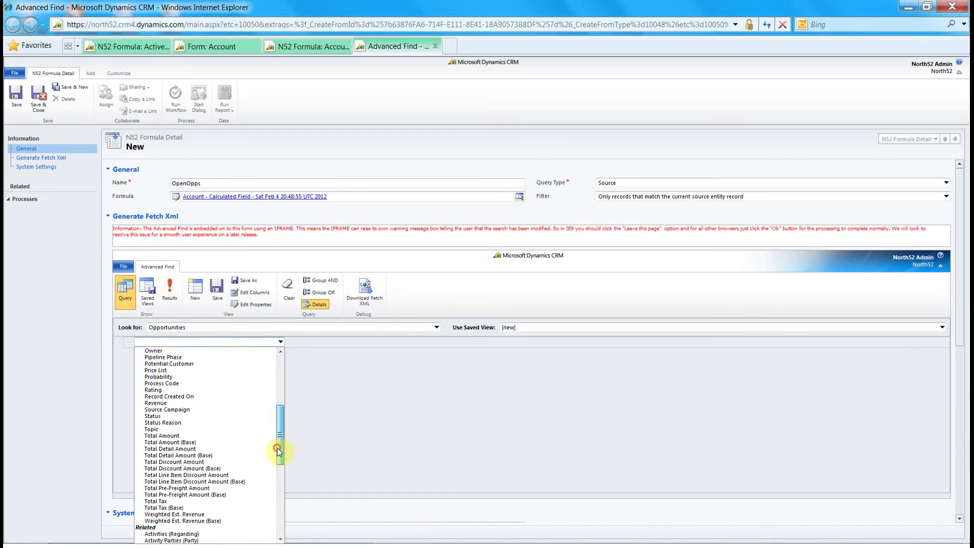
pyautogui.click(244, 416)
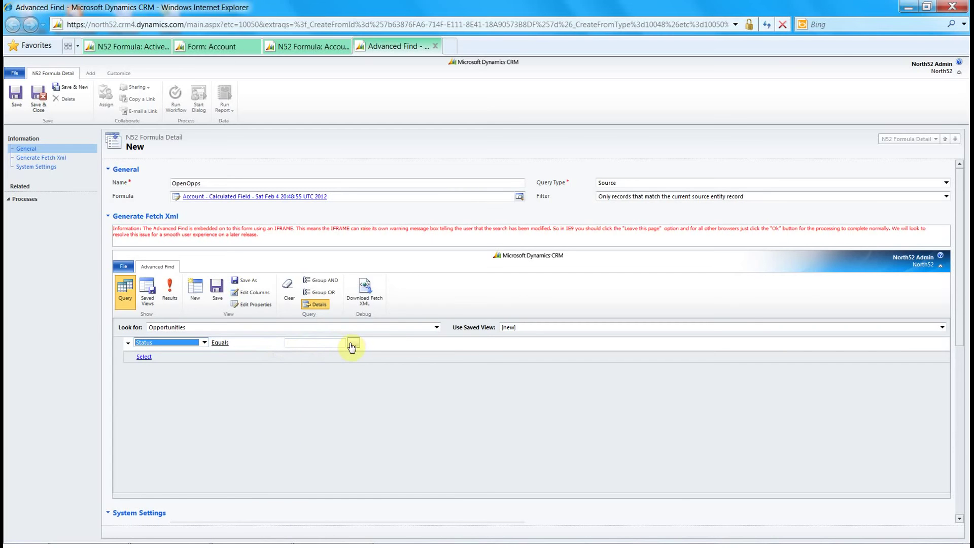
pyautogui.click(353, 344)
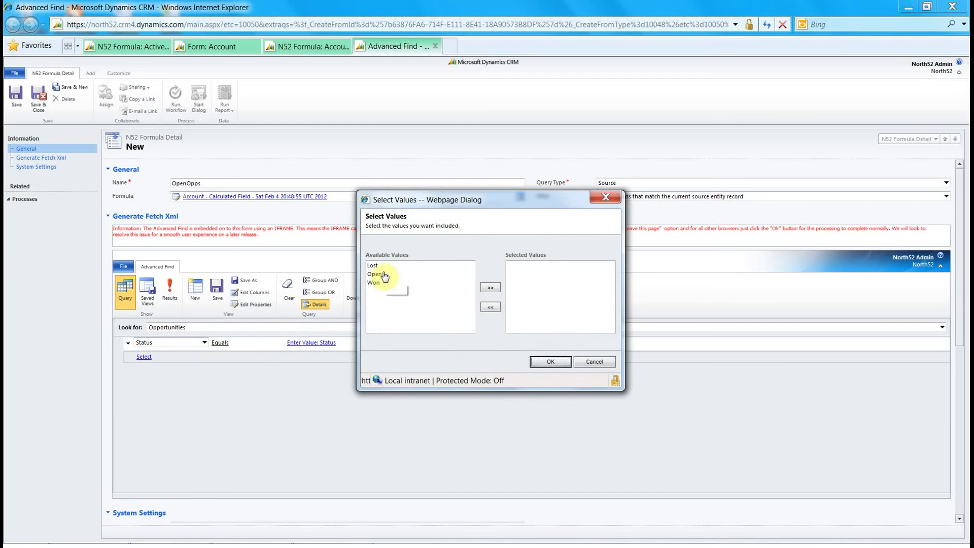
pyautogui.doubleClick(384, 274)
pyautogui.click(550, 361)
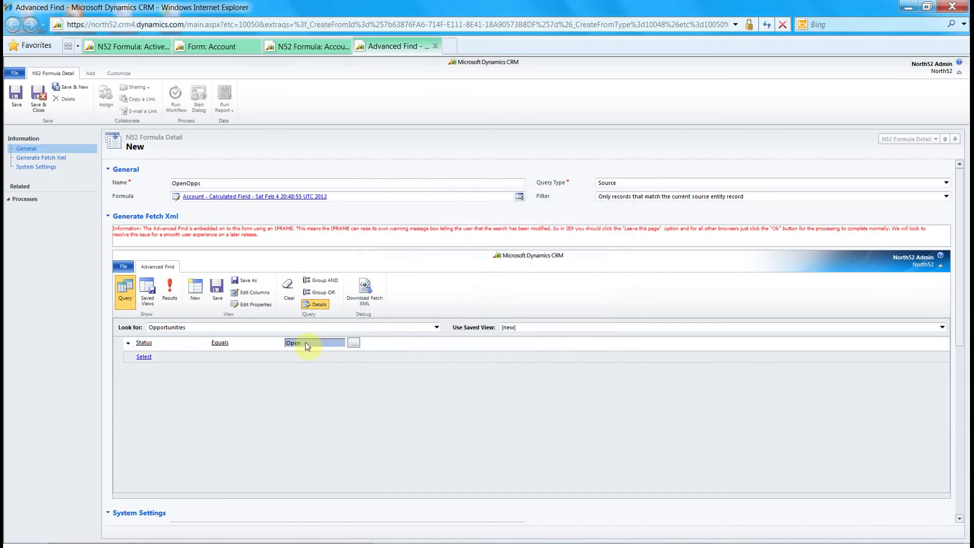
# - Preview the query's results, and save and close the OpenOpps formula detail, agreeing to leave the modified search
pyautogui.click(170, 293)
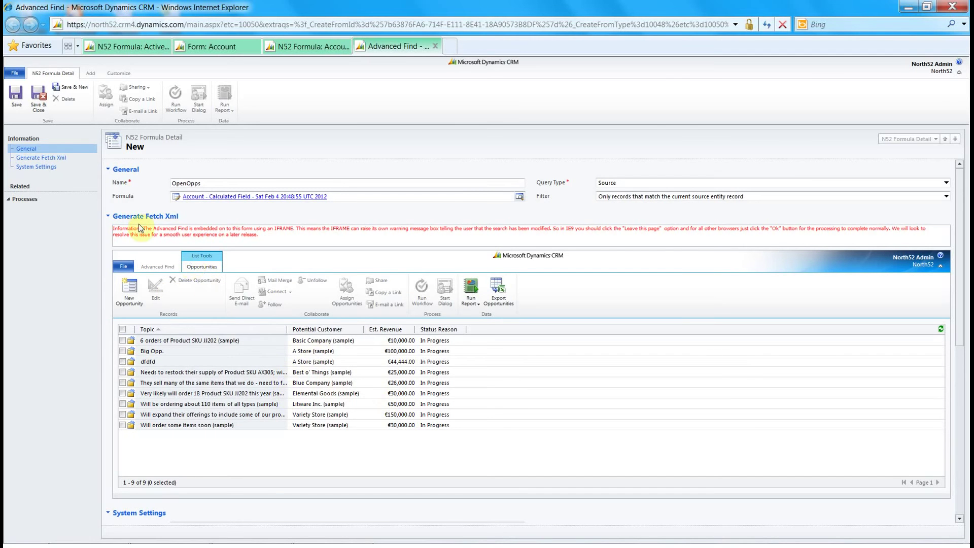
pyautogui.click(38, 104)
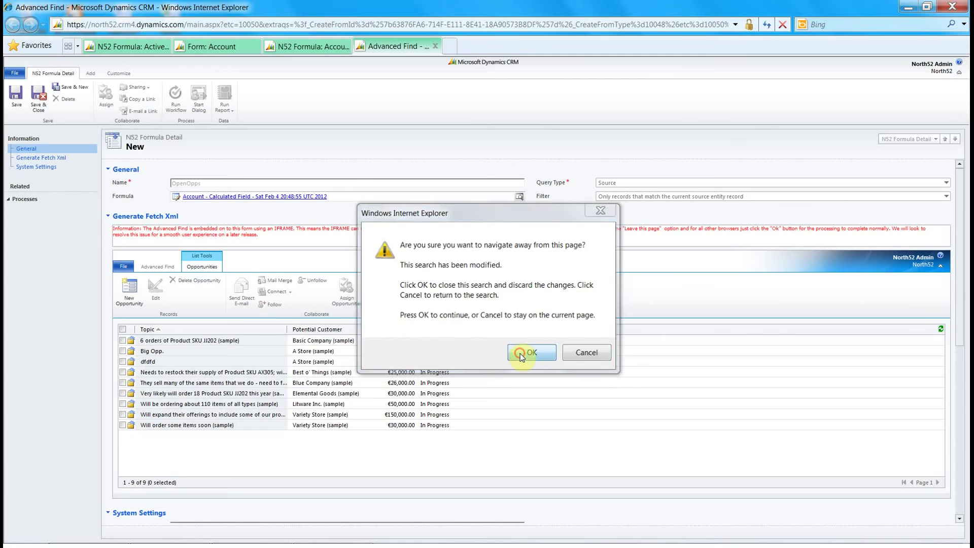
pyautogui.click(531, 353)
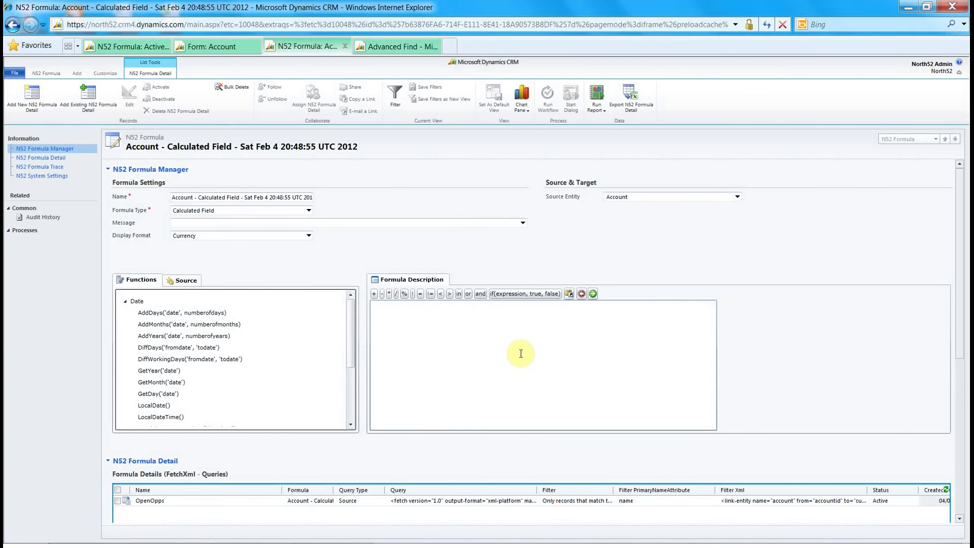
# - Reload the calculated field formula form so that it picks up the OpenOpps query
pyautogui.moveTo(152, 501); pyautogui.dragTo(199, 510)
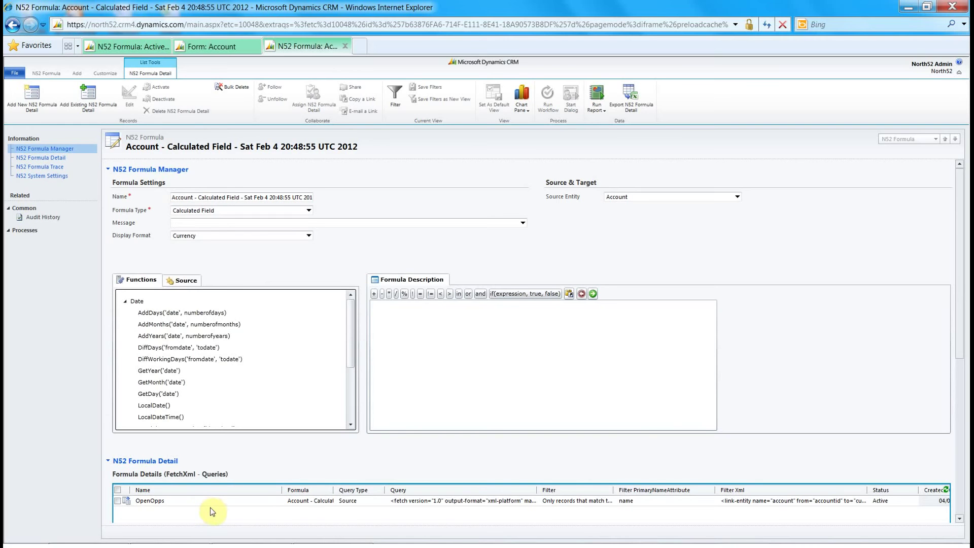
pyautogui.click(452, 365)
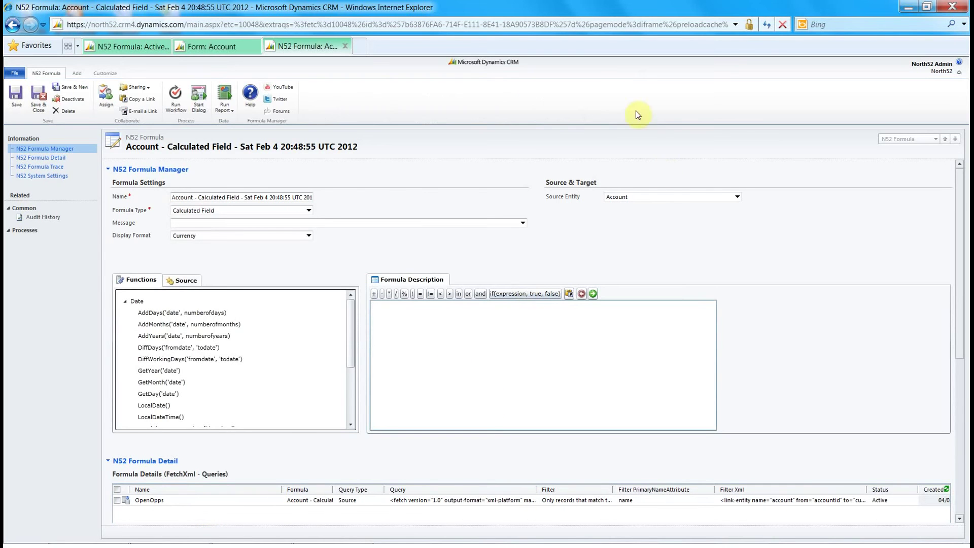
pyautogui.click(766, 26)
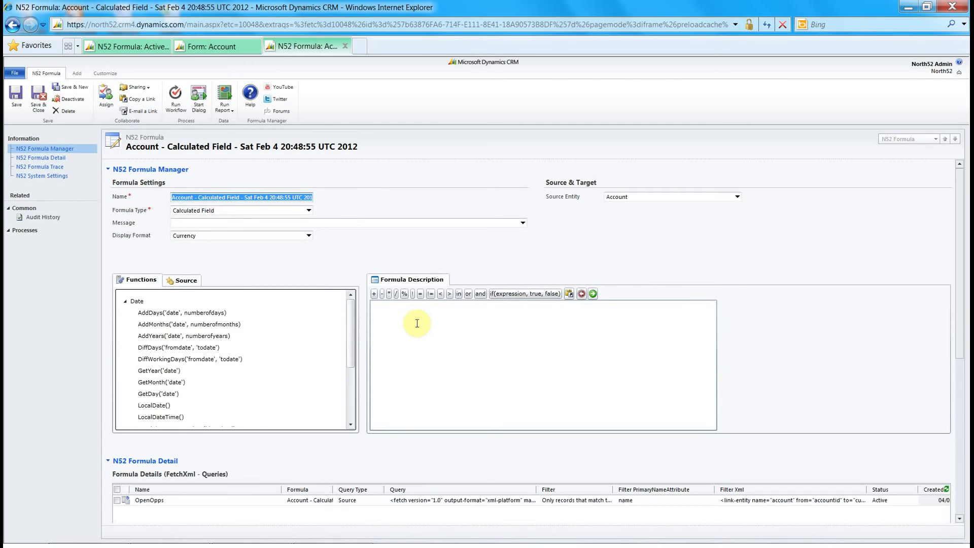
# - Insert the estimatedvalue field of the OpenOpps query into the formula description from the source's formula details
pyautogui.click(183, 279)
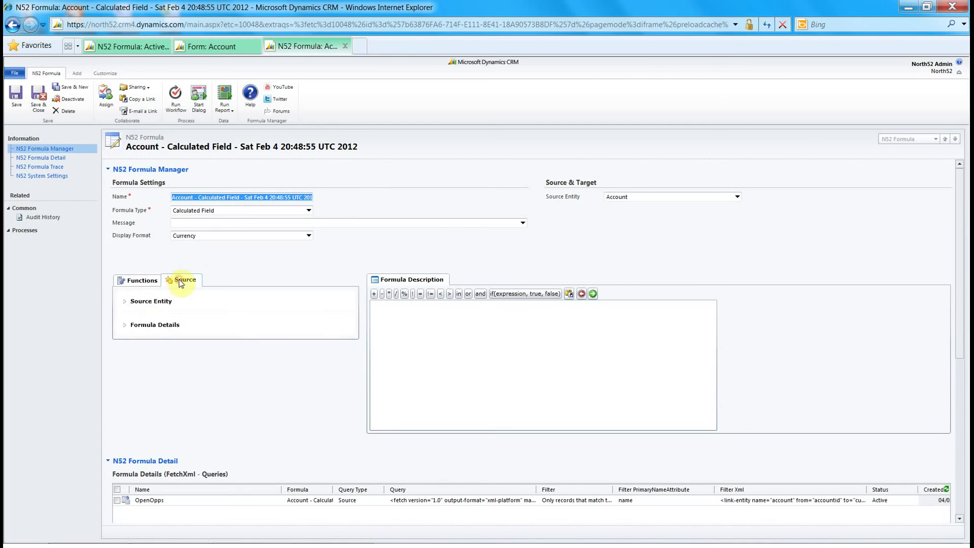
pyautogui.click(134, 327)
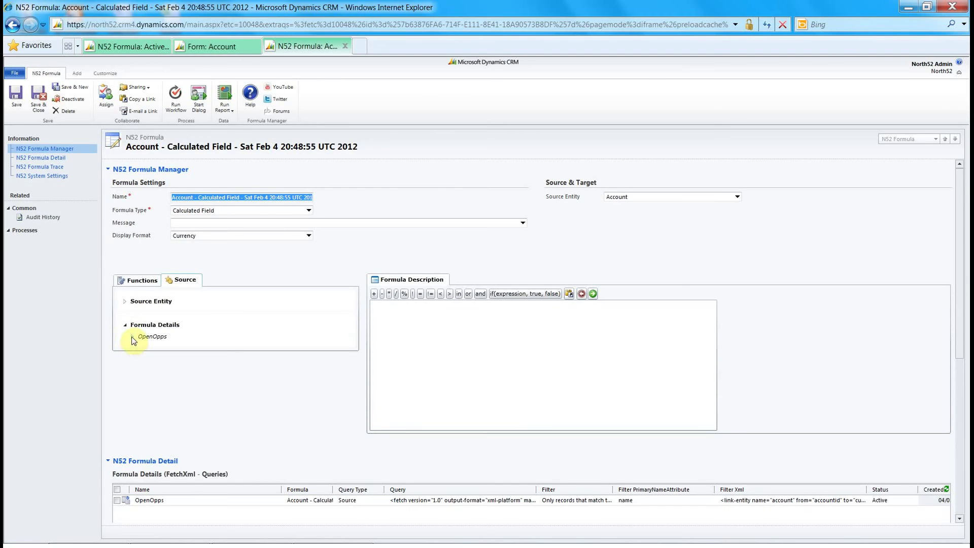
pyautogui.click(133, 338)
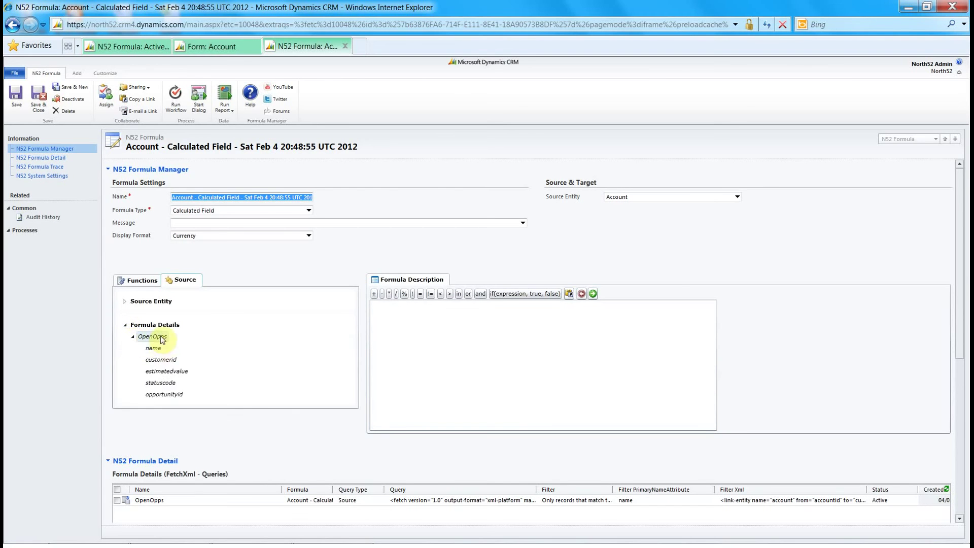
pyautogui.doubleClick(167, 371)
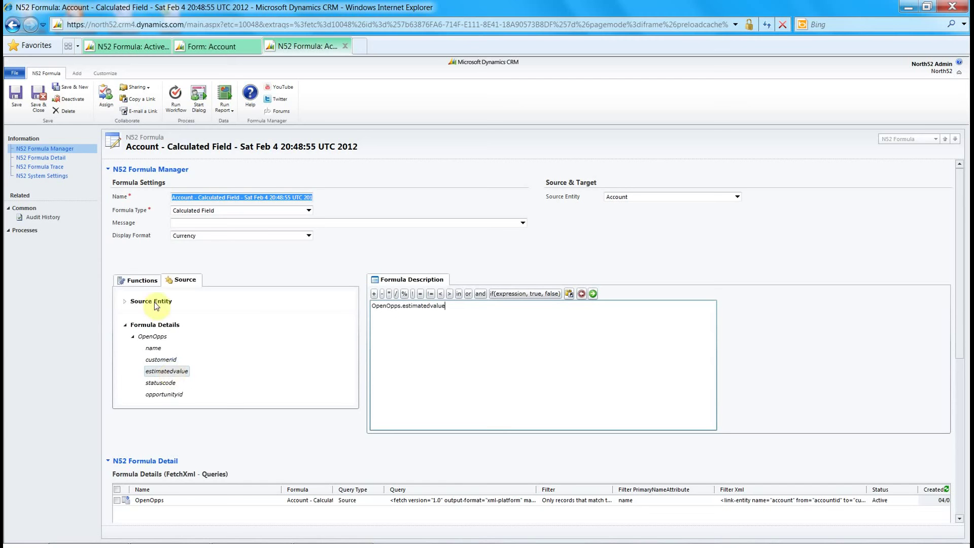
# - Wrap OpenOpps.estimatedvalue in the Sum() query operator so the formula reads Sum(OpenOpps.estimatedvalue), and save the formula
pyautogui.click(133, 284)
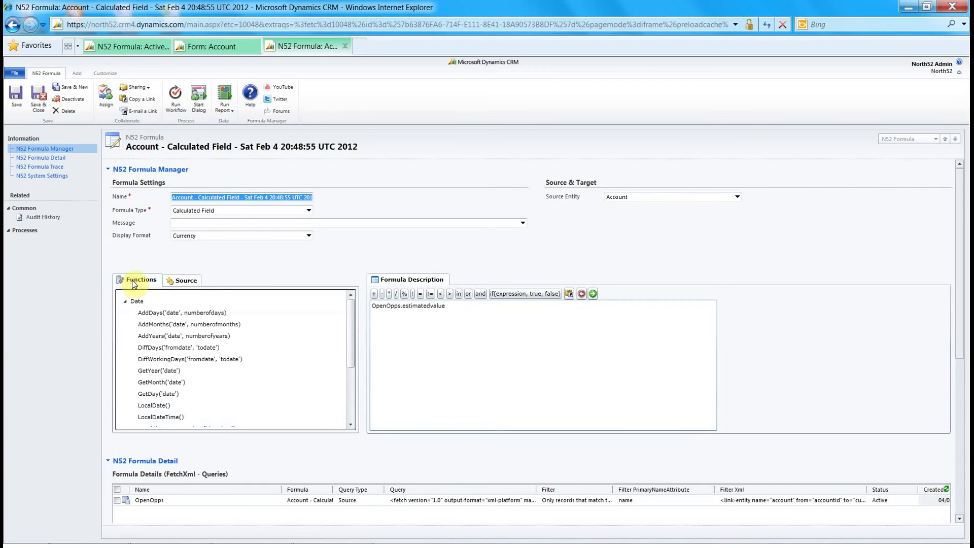
pyautogui.click(125, 302)
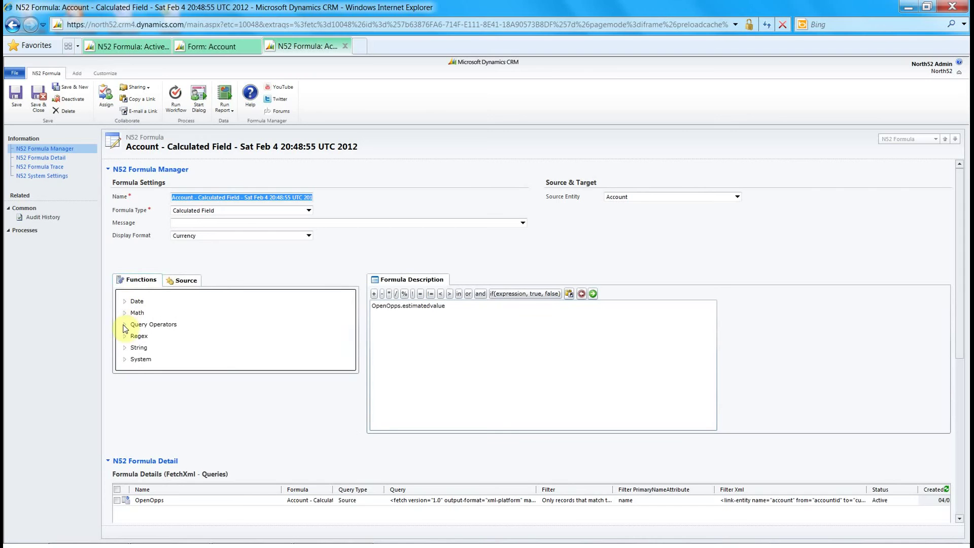
pyautogui.click(124, 324)
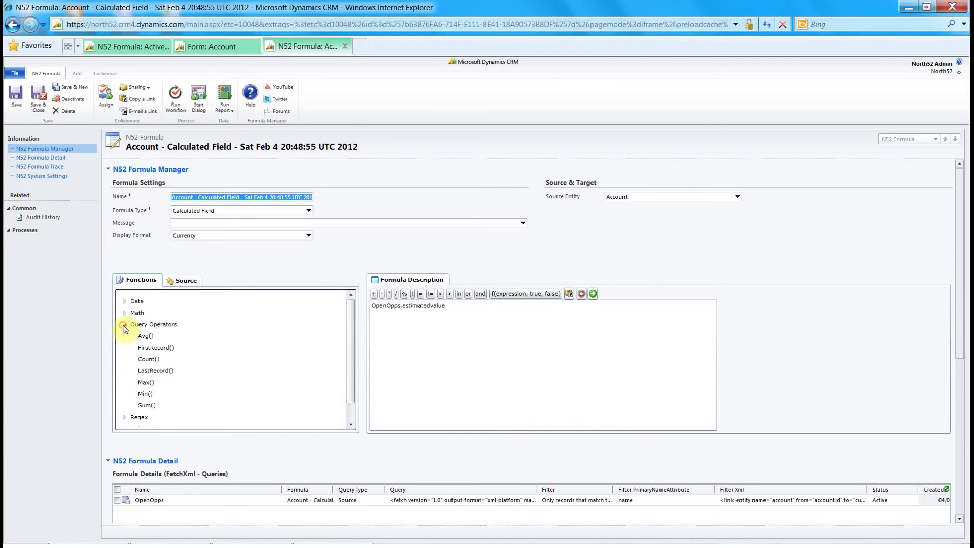
pyautogui.click(448, 311)
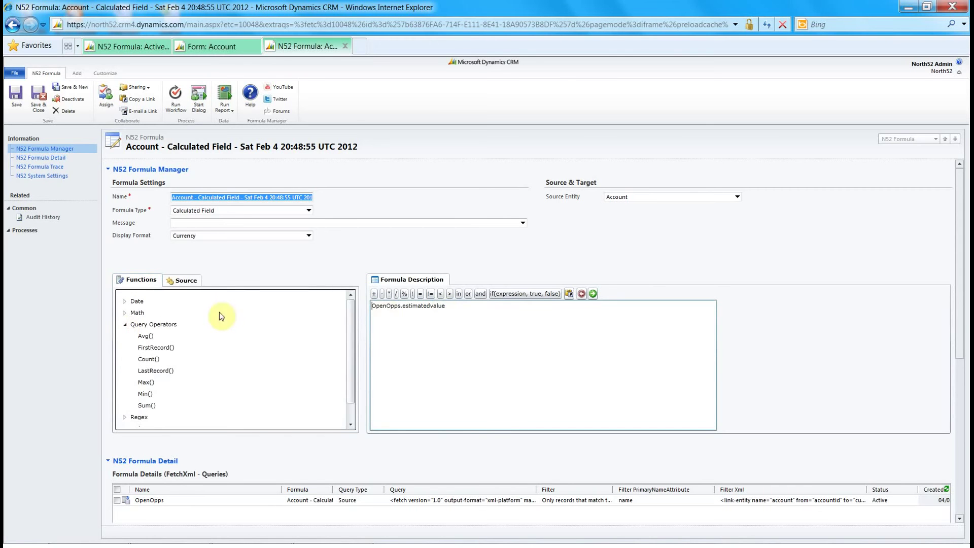
pyautogui.moveTo(147, 409); pyautogui.dragTo(378, 306)
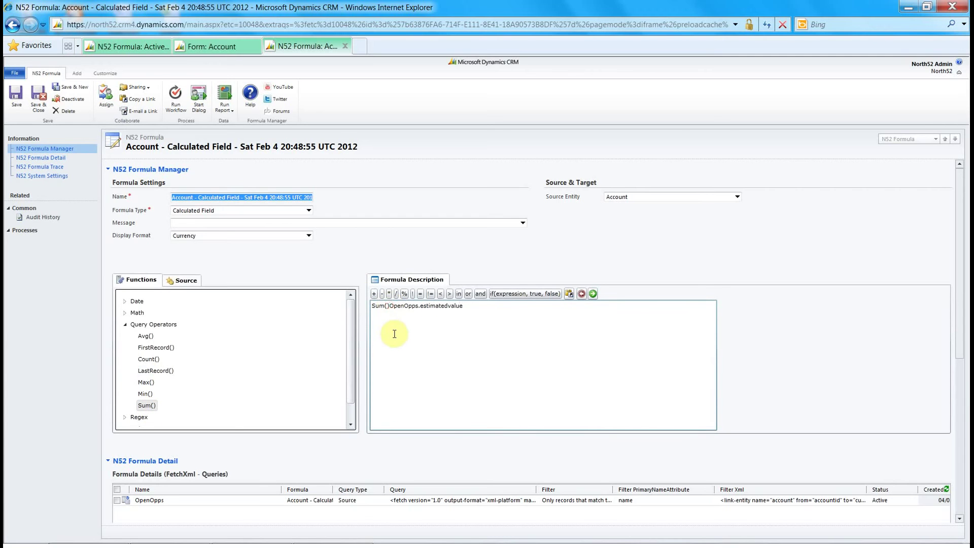
pyautogui.press('BackSpace')
pyautogui.click(469, 308)
pyautogui.click(15, 100)
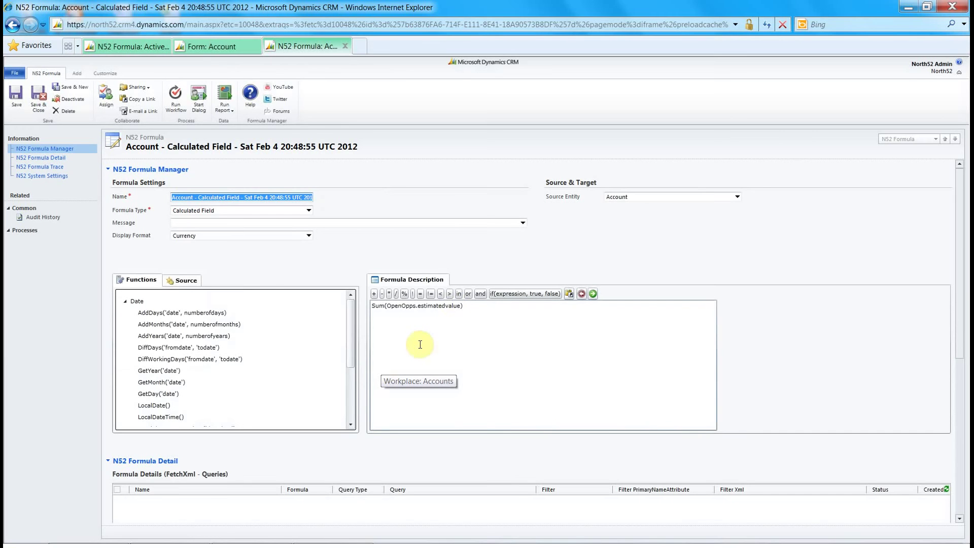
# - Copy the calculated field formula's name and switch to the Account form editor with its Account Information section selected
pyautogui.rightClick(253, 201)
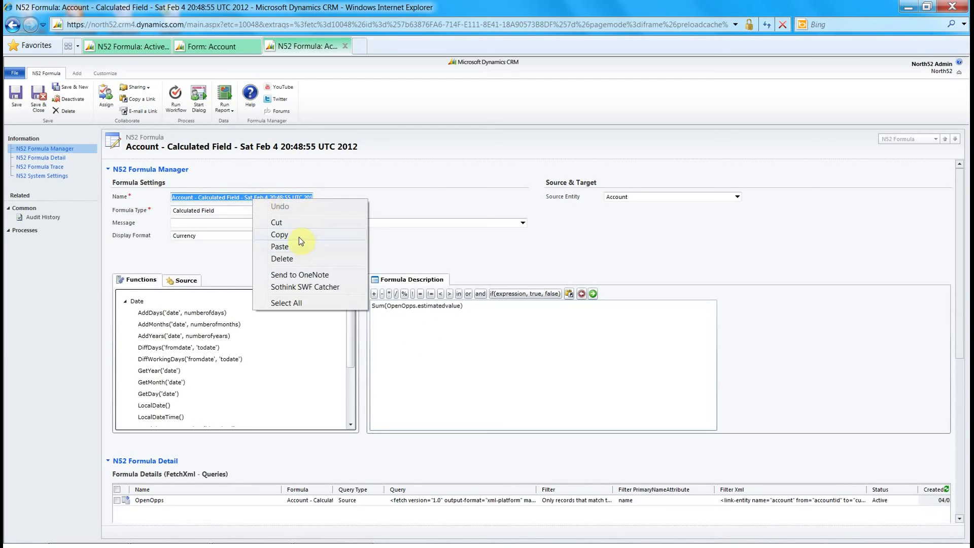
pyautogui.click(300, 238)
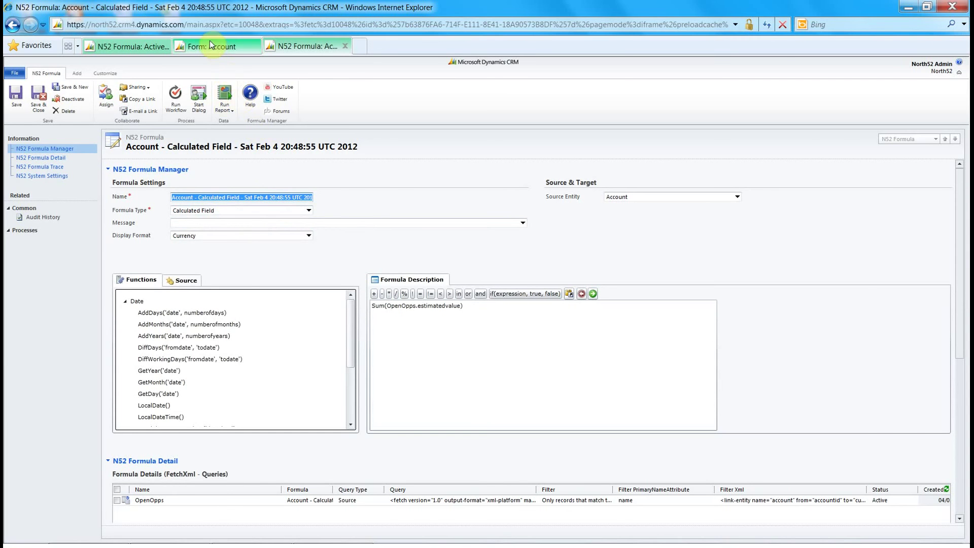
pyautogui.click(211, 50)
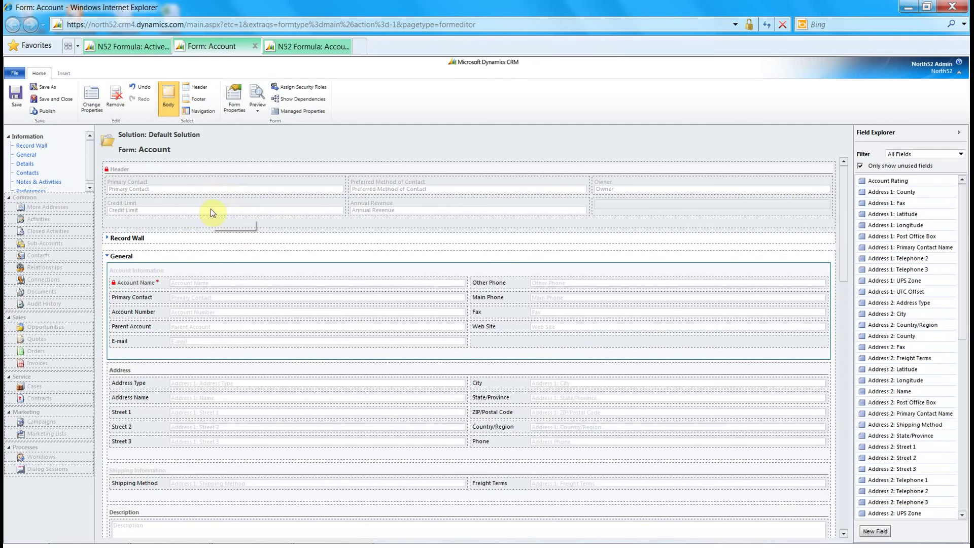
pyautogui.moveTo(211, 208)
pyautogui.mouseDown()
pyautogui.moveTo(490, 337)
pyautogui.moveTo(616, 342)
pyautogui.moveTo(493, 339)
pyautogui.mouseUp()
# - Start adding a web resource to the Account Information section, searching for north52 and choosing north52_html_calculated_field
pyautogui.click(64, 73)
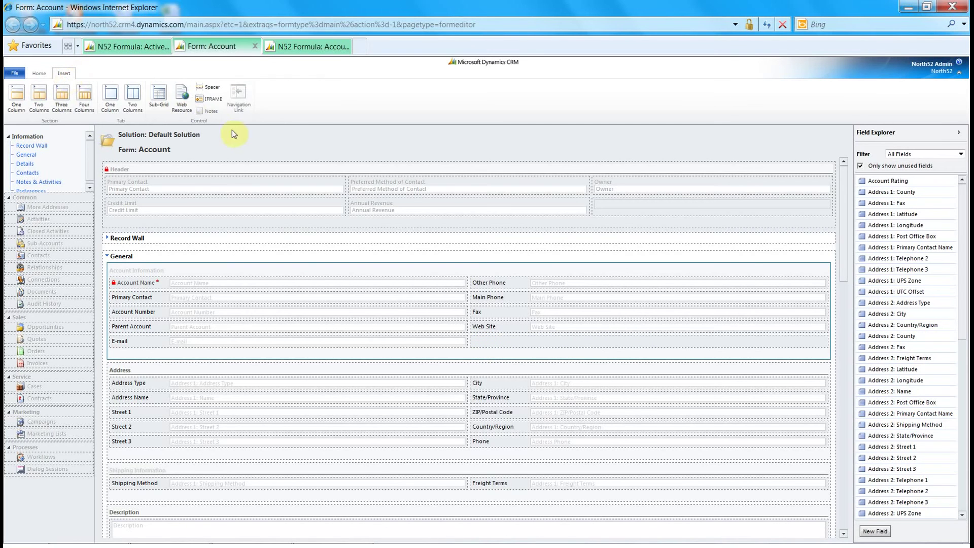
pyautogui.click(184, 100)
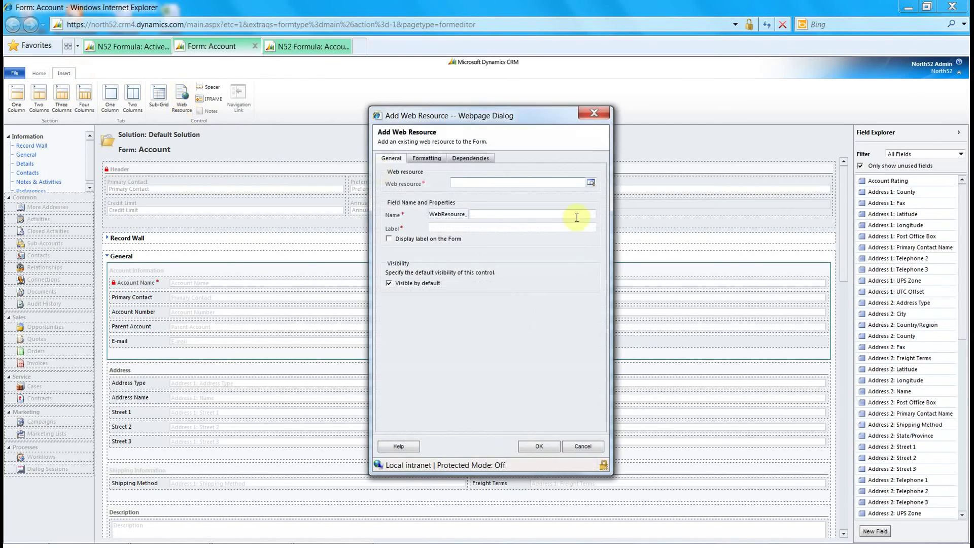
pyautogui.click(591, 183)
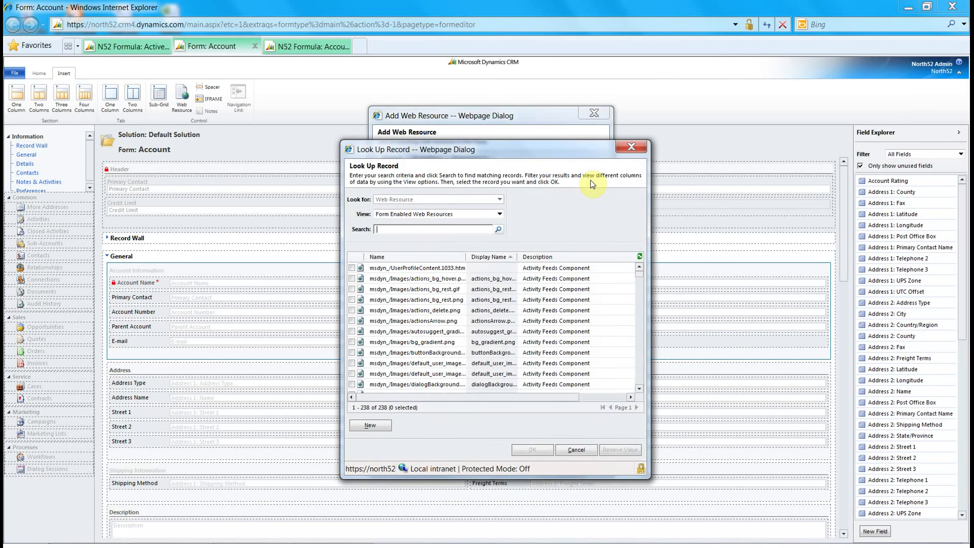
pyautogui.write('north52')
pyautogui.press('Return')
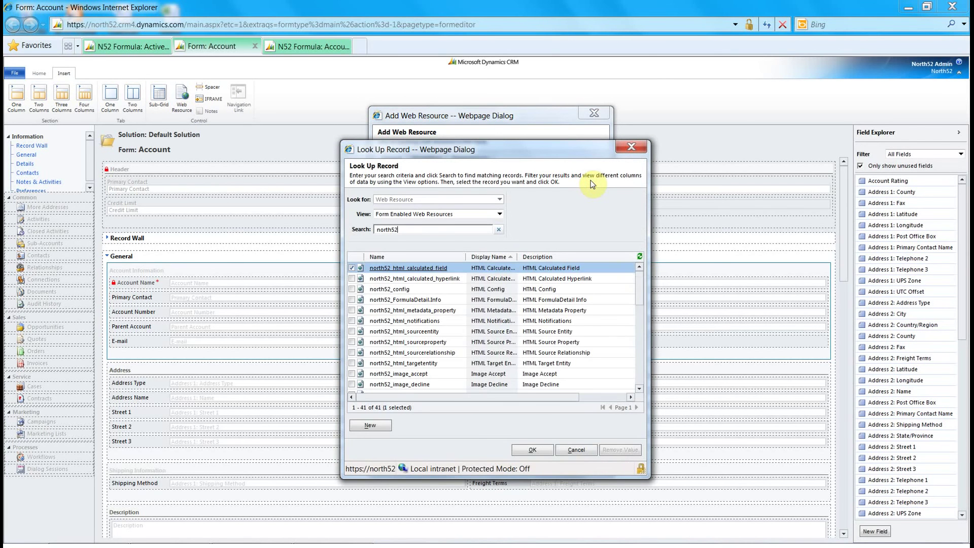
pyautogui.doubleClick(597, 272)
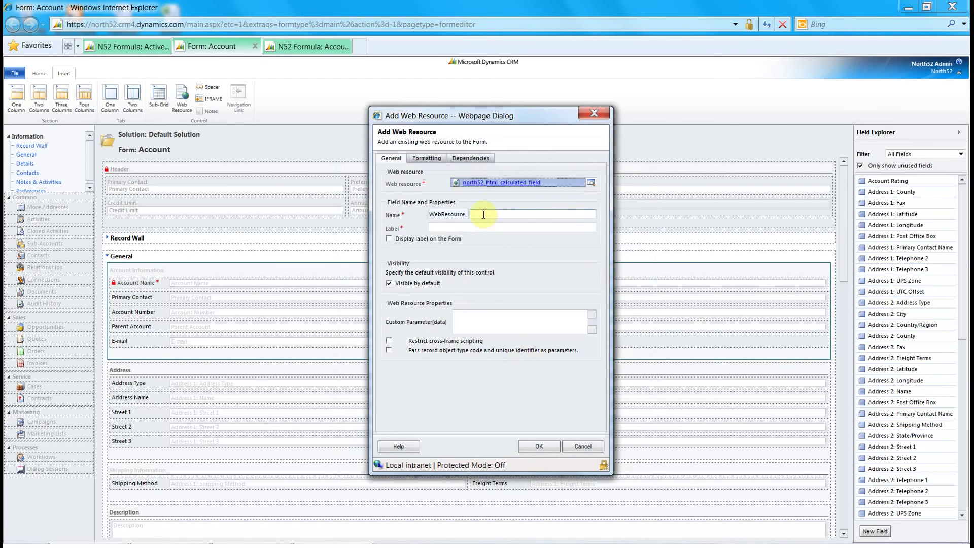
# - Name the web resource totalopps, label it Total Opportunities, and have the label displayed on the form
pyautogui.click(484, 214)
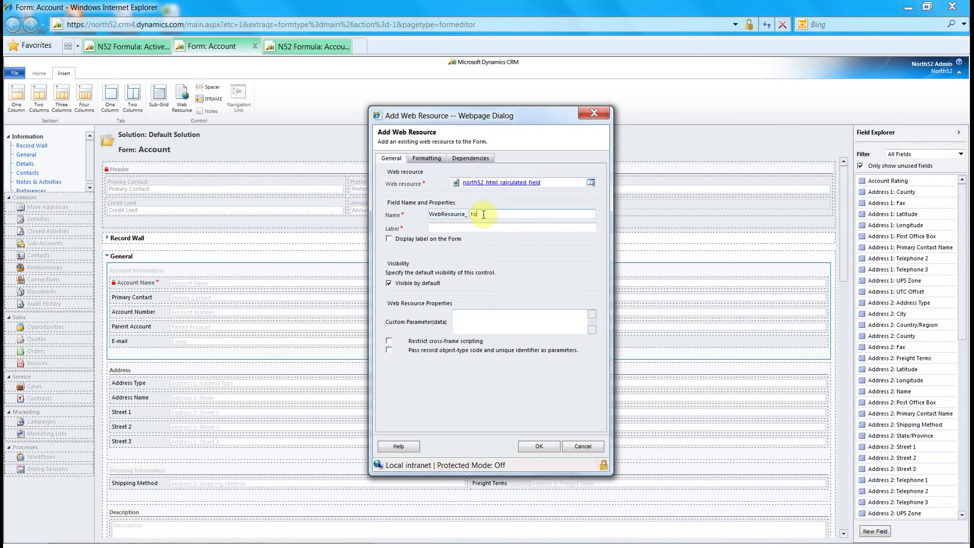
pyautogui.write('totalopps')
pyautogui.click(469, 227)
pyautogui.write('totalopps')
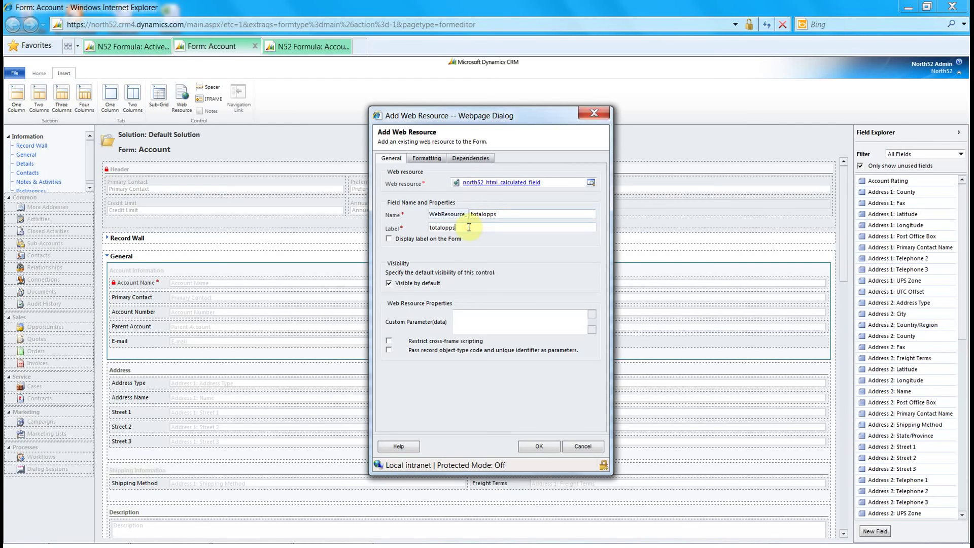
pyautogui.doubleClick(468, 227)
pyautogui.write('Total Opportunities')
pyautogui.click(429, 239)
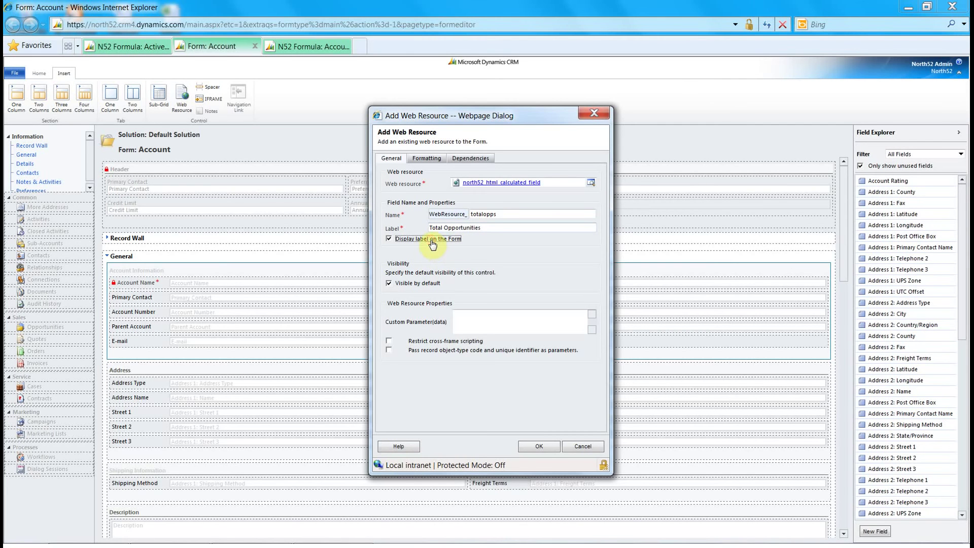
# - Paste the copied formula name as the custom parameter and pass the record object-type code and unique identifier as parameters
pyautogui.click(473, 322)
pyautogui.rightClick(473, 321)
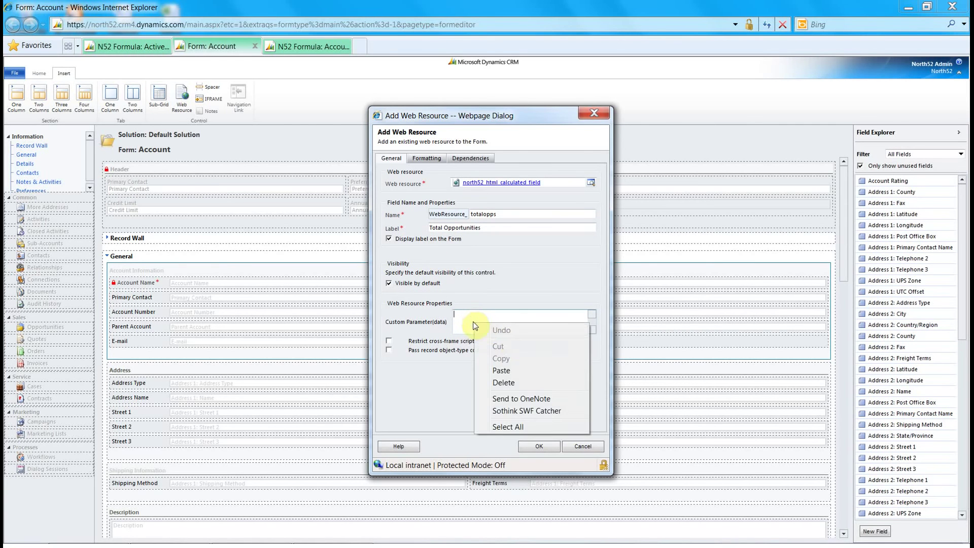
pyautogui.click(522, 372)
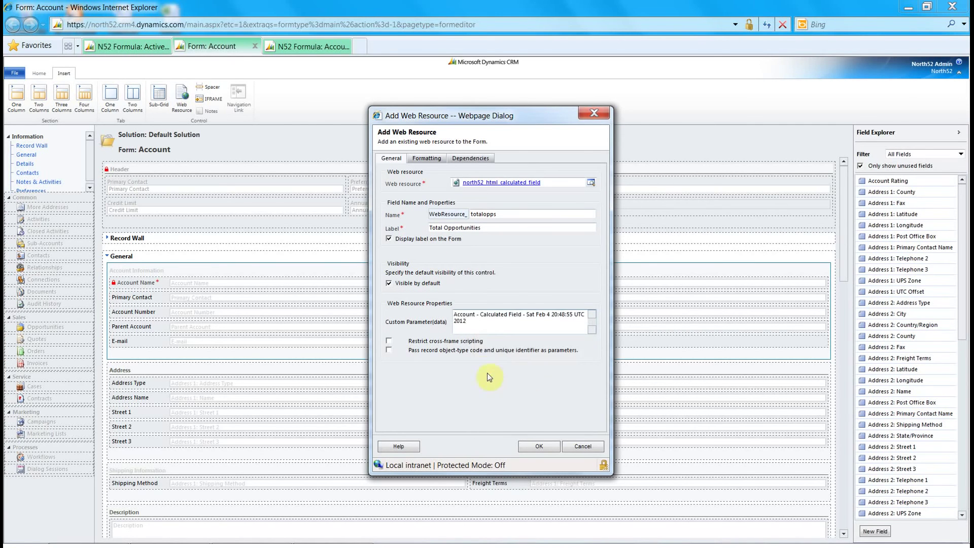
pyautogui.click(468, 351)
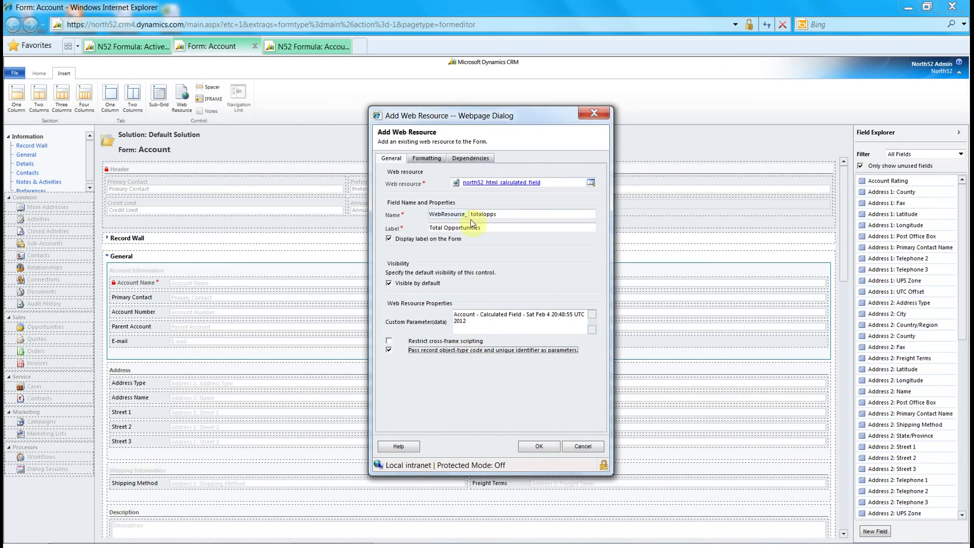
# - Format the web resource as one column and 1 row with scrolling Never and no border, and add it to the form
pyautogui.click(426, 162)
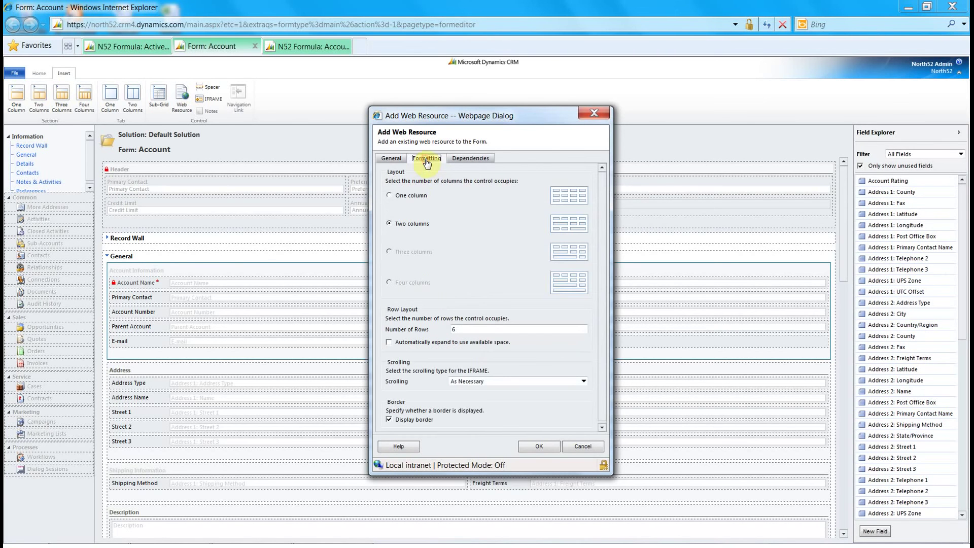
pyautogui.click(413, 196)
pyautogui.doubleClick(457, 329)
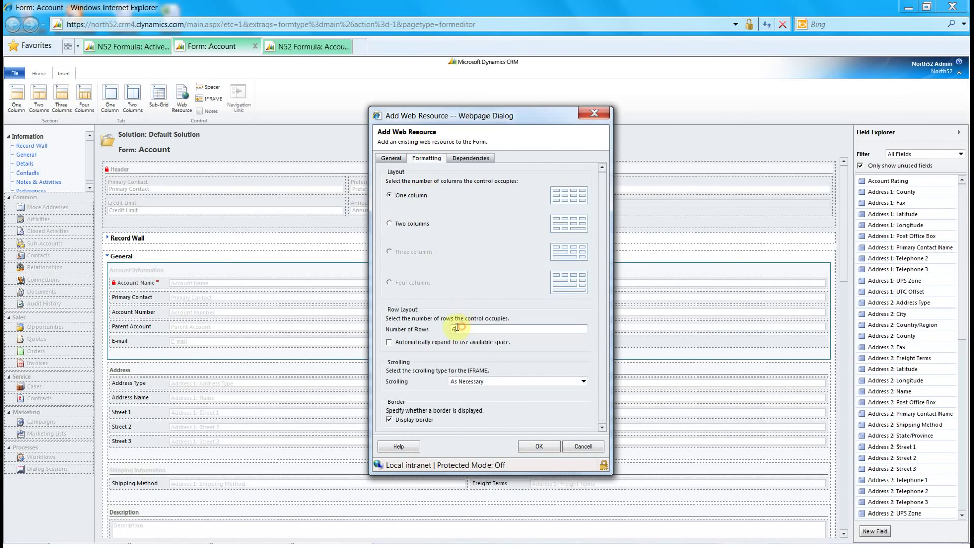
pyautogui.click(512, 381)
pyautogui.click(496, 403)
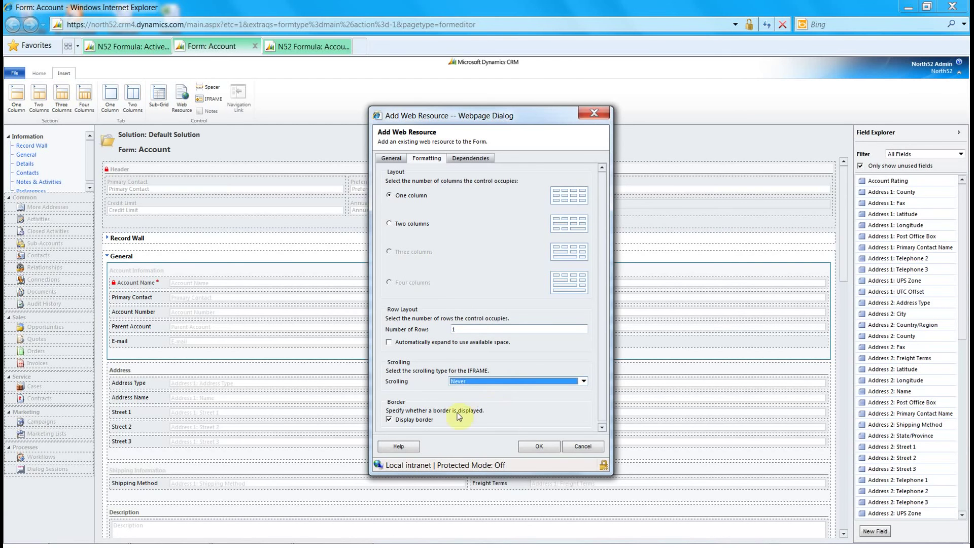
pyautogui.click(425, 421)
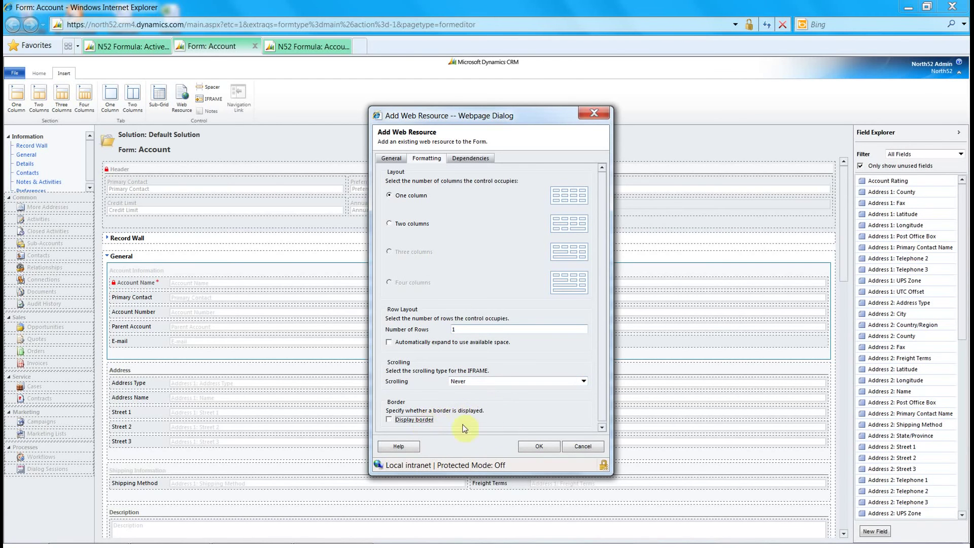
pyautogui.click(532, 449)
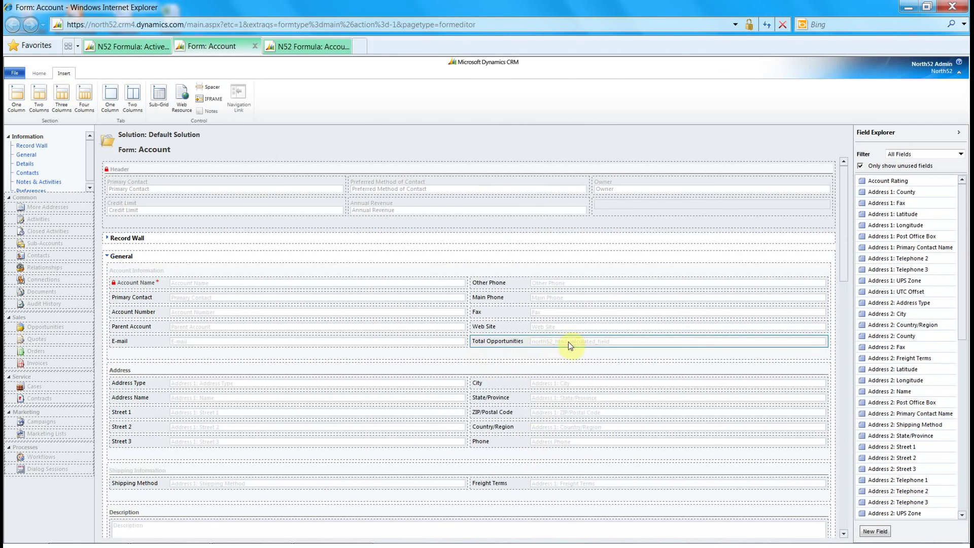
# - Publish the customized Account form
pyautogui.click(38, 73)
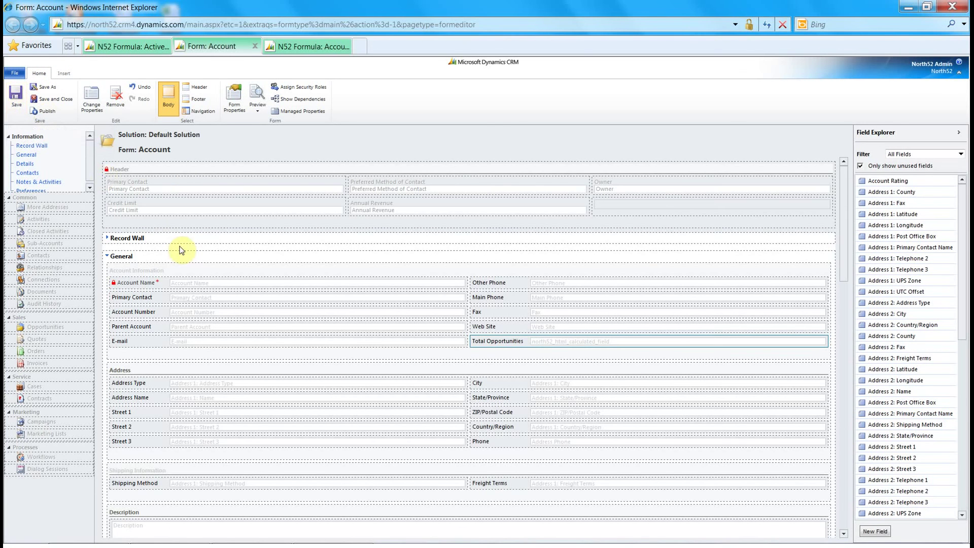
pyautogui.click(44, 110)
# - Go to the Workplace's active accounts and open the Variety Store (sample) account record
pyautogui.click(130, 46)
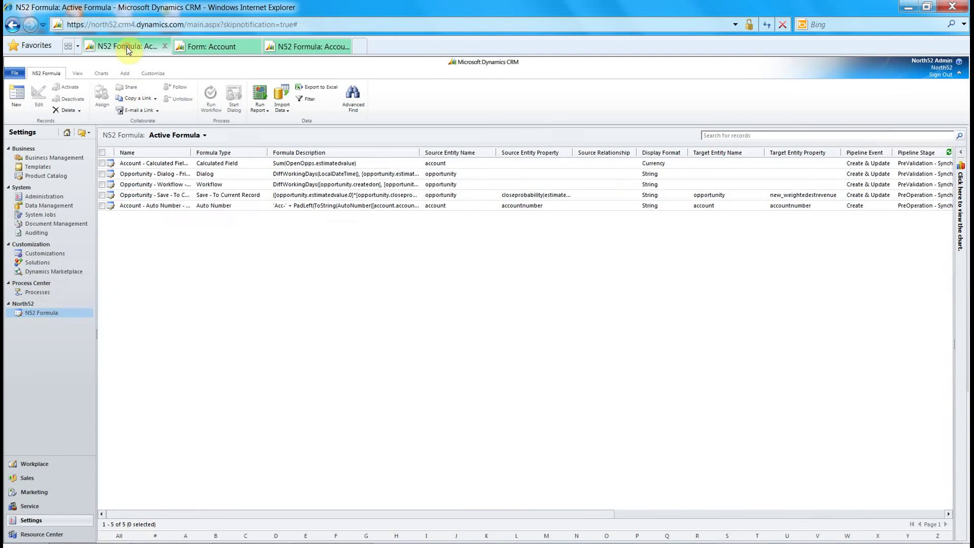
pyautogui.click(39, 464)
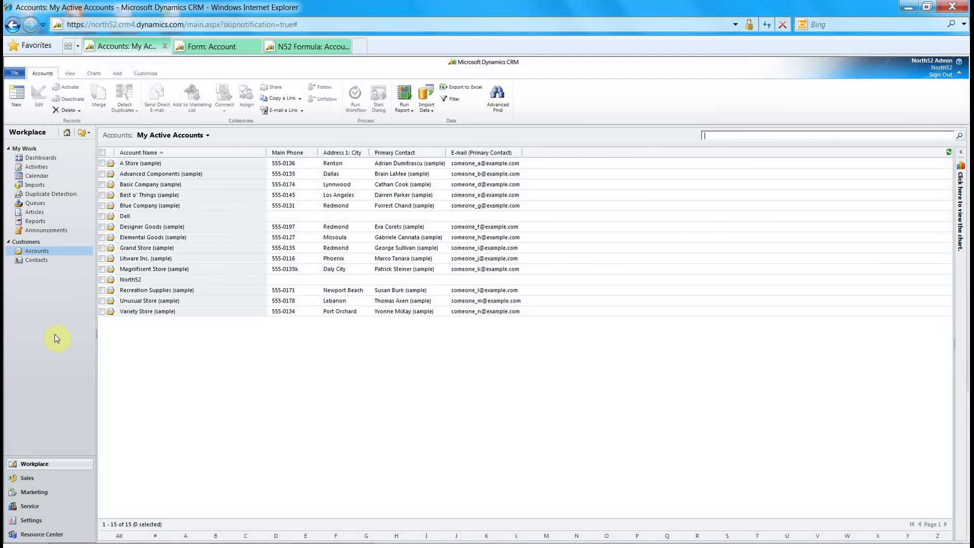
pyautogui.click(220, 311)
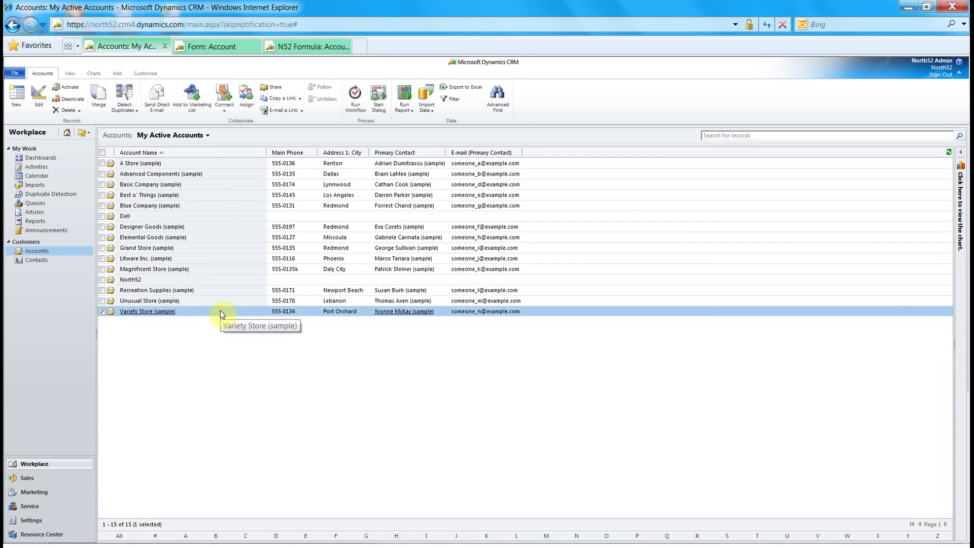
pyautogui.doubleClick(220, 311)
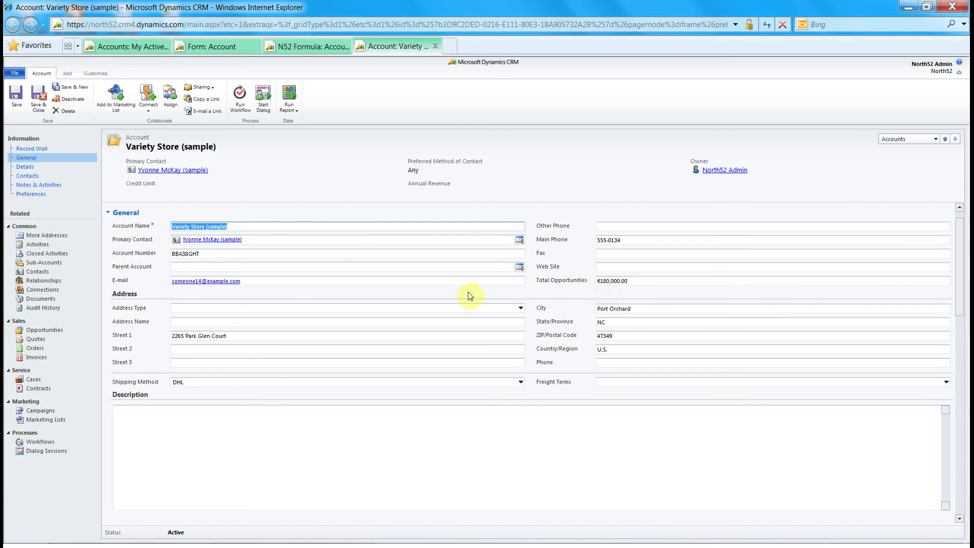
# - Add an opportunity to the account with topic "Big Opp.." and user-provided estimated revenue of 40,000, then save and close it
pyautogui.click(41, 331)
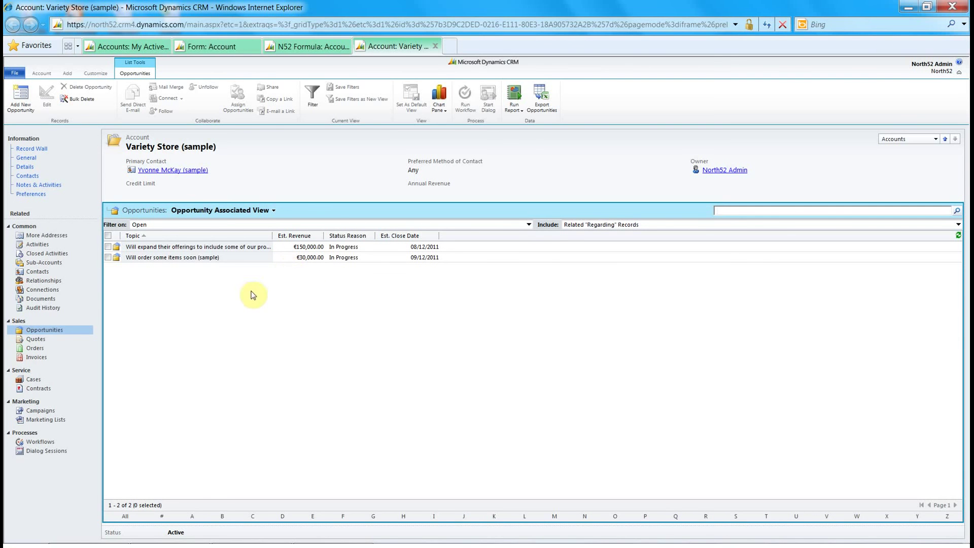
pyautogui.click(20, 97)
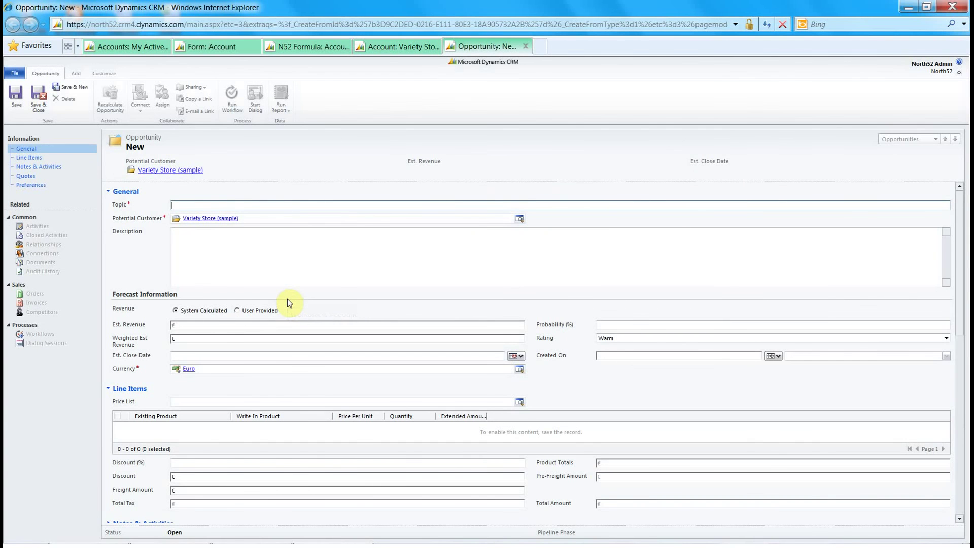
pyautogui.write('Bigg')
pyautogui.press('BackSpace')
pyautogui.write('Opp..')
pyautogui.click(243, 310)
pyautogui.click(238, 327)
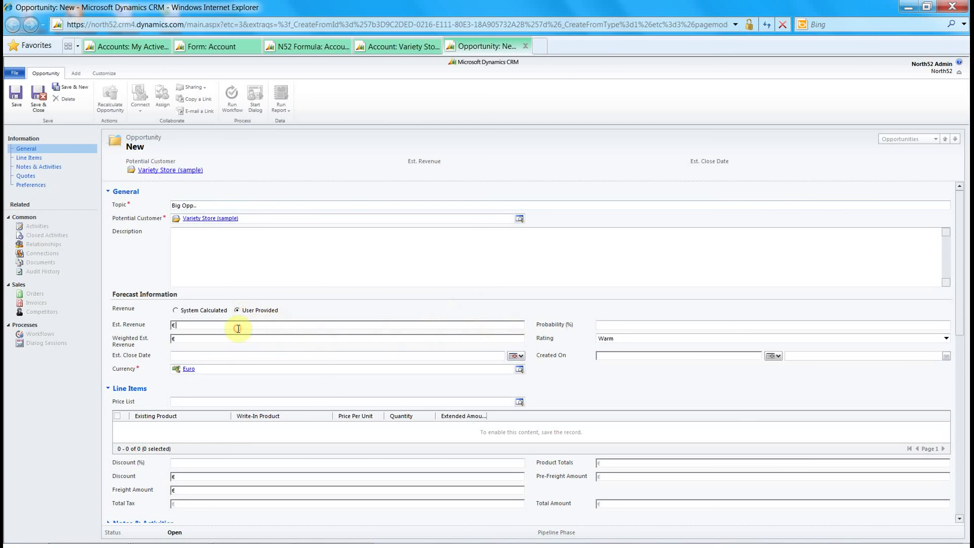
pyautogui.write('40,000')
pyautogui.press('Tab')
pyautogui.click(39, 103)
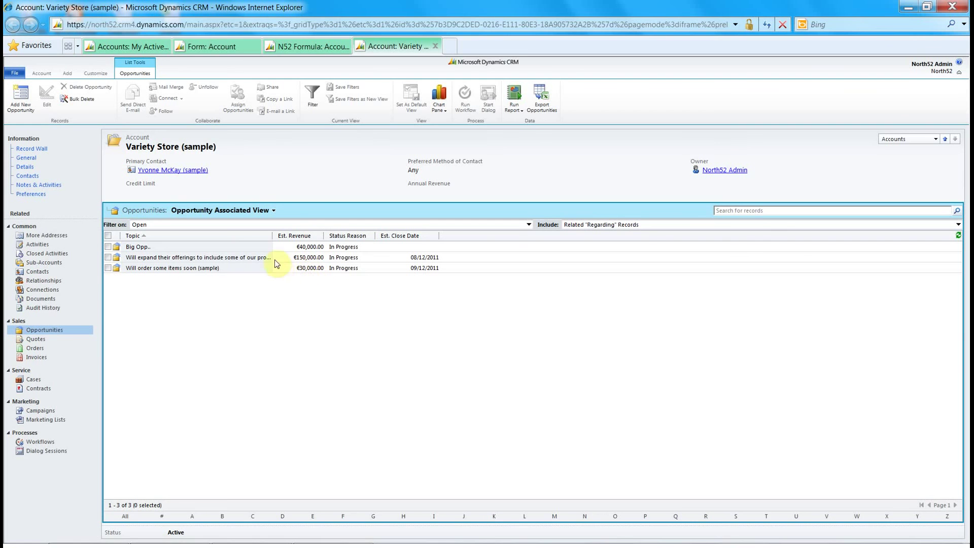
# - Return to the account's general information and reload the record to check the recalculated Total Opportunities field
pyautogui.click(27, 160)
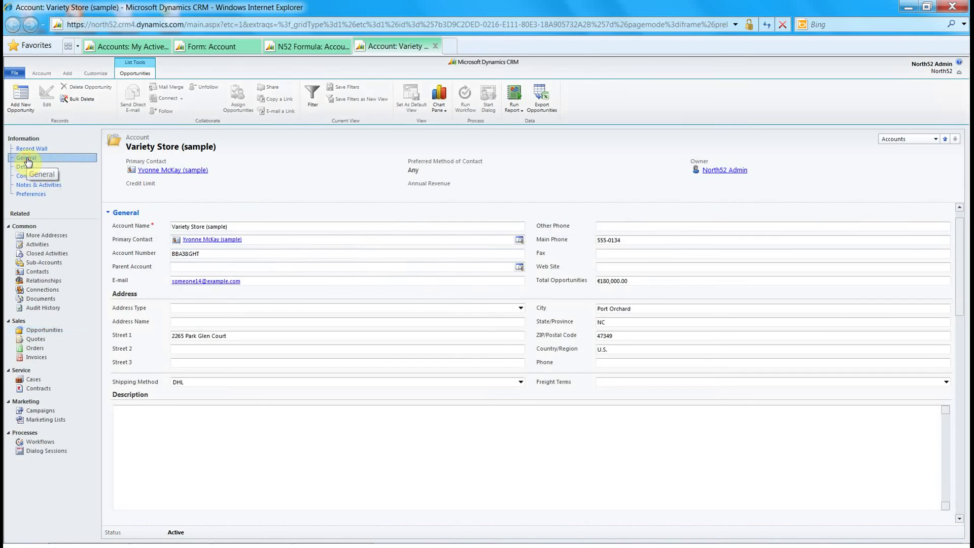
pyautogui.click(765, 28)
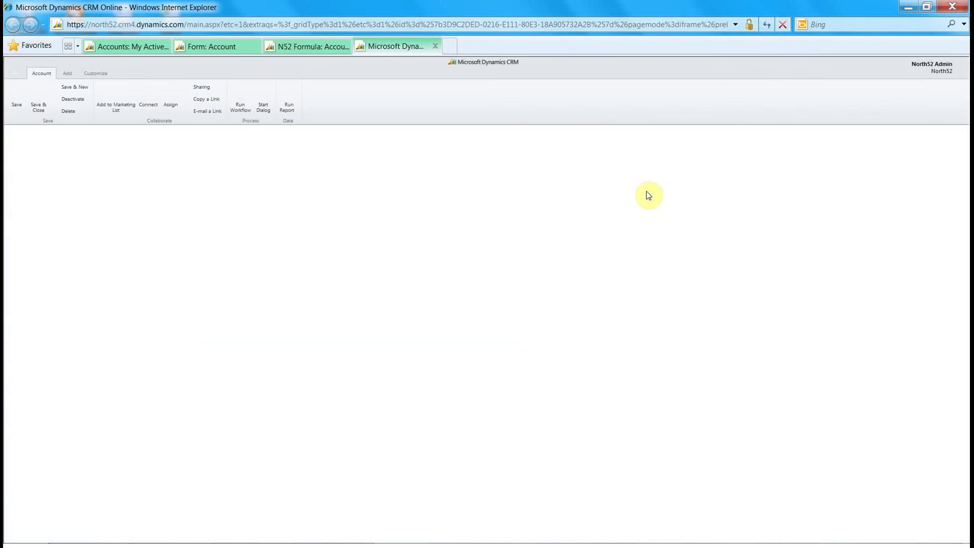